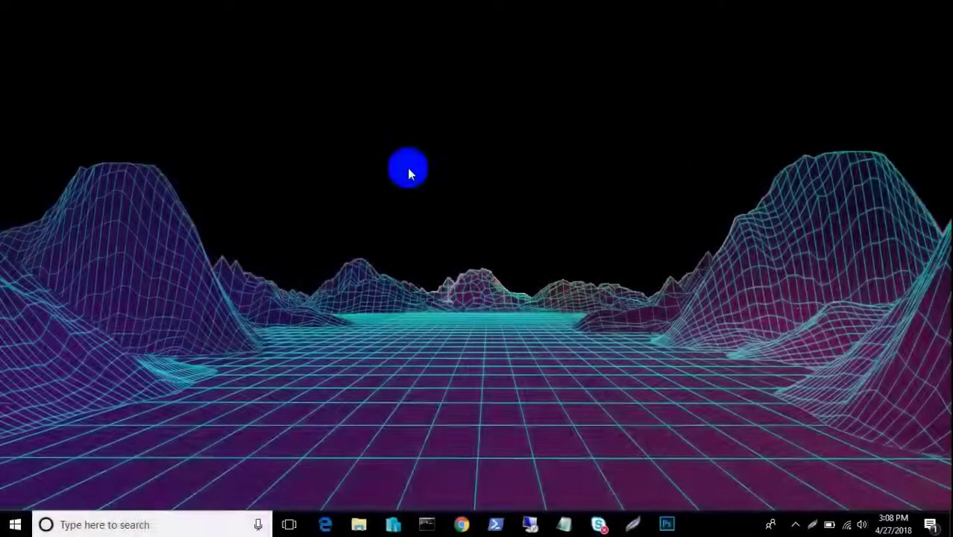
Refresh the Windows desktop from its right-click menu
right_click(407, 168)
click(431, 212)
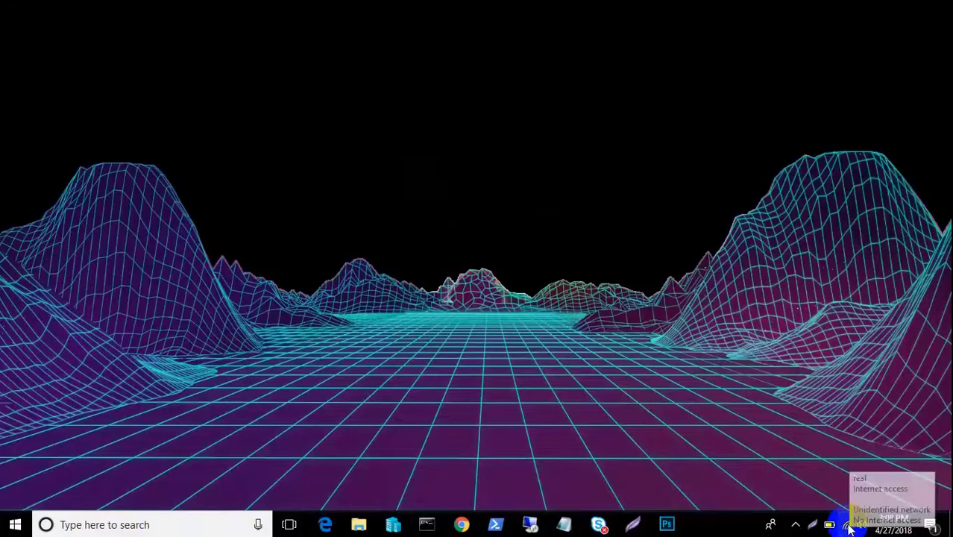
Run 'ping google.com' in Command Prompt to confirm replies come back, then launch Edge
click(426, 524)
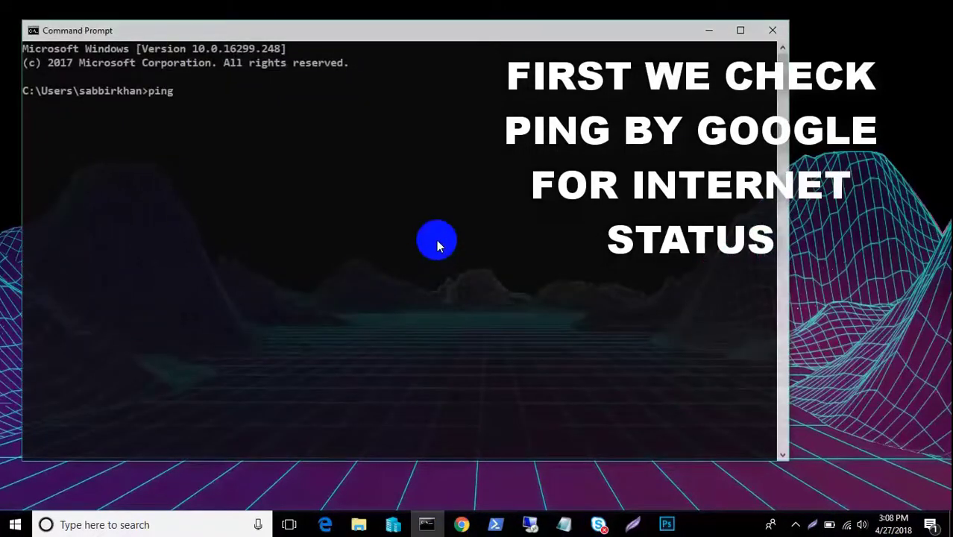
text(ping google.com)
key(Return)
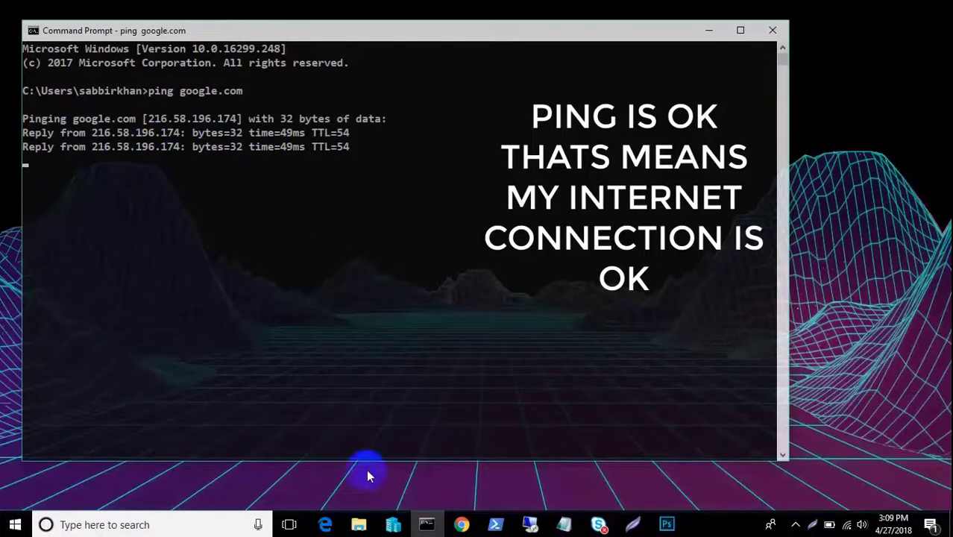
click(325, 524)
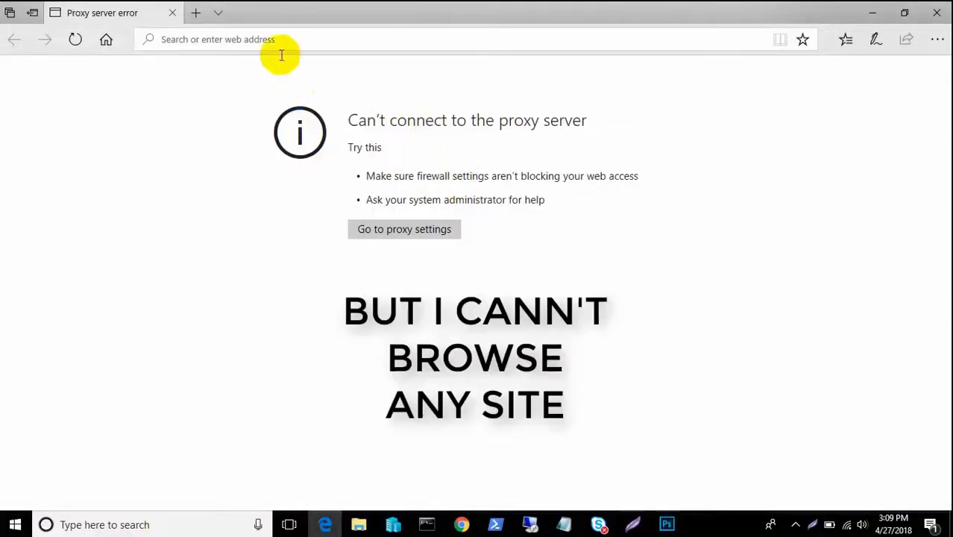
Try loading google.com in a new Edge tab, which still fails with the proxy server error
click(195, 13)
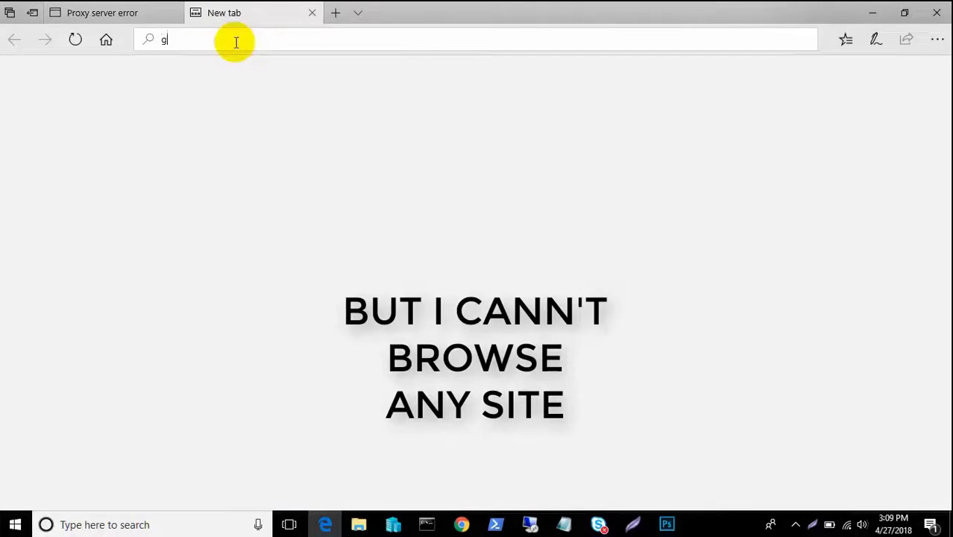
text(g)
key(Return)
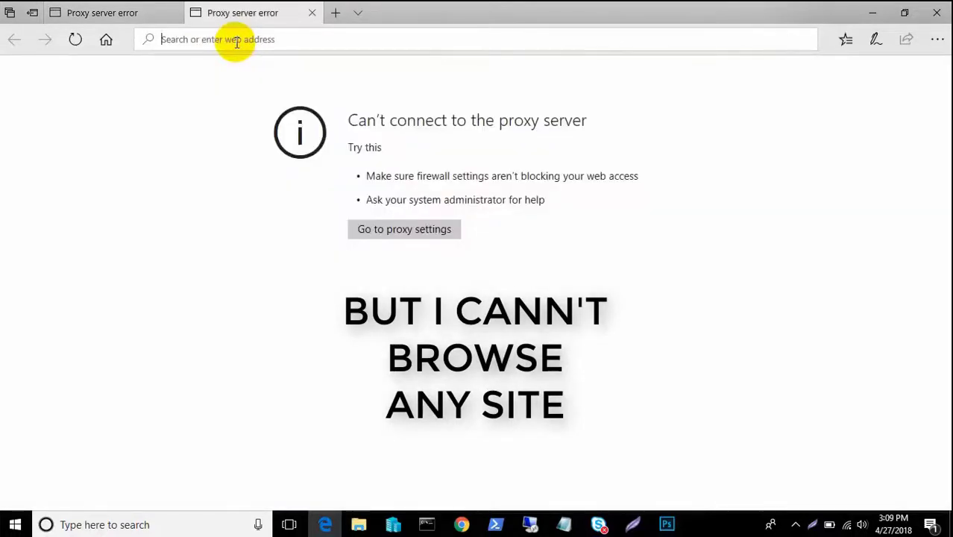
text(oogle.com/)
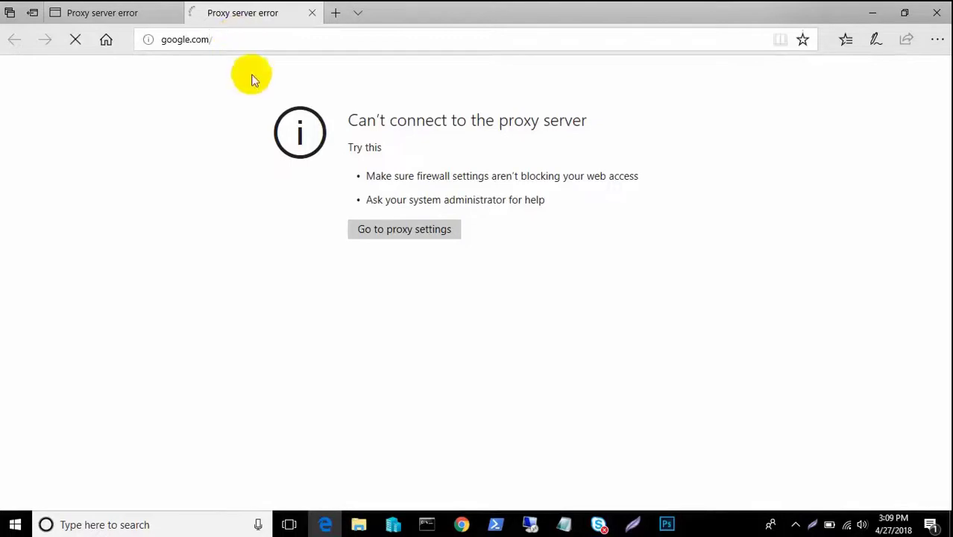
Open the Windows proxy settings and inspect the manual proxy address http=127.0.0.1:8080
click(393, 240)
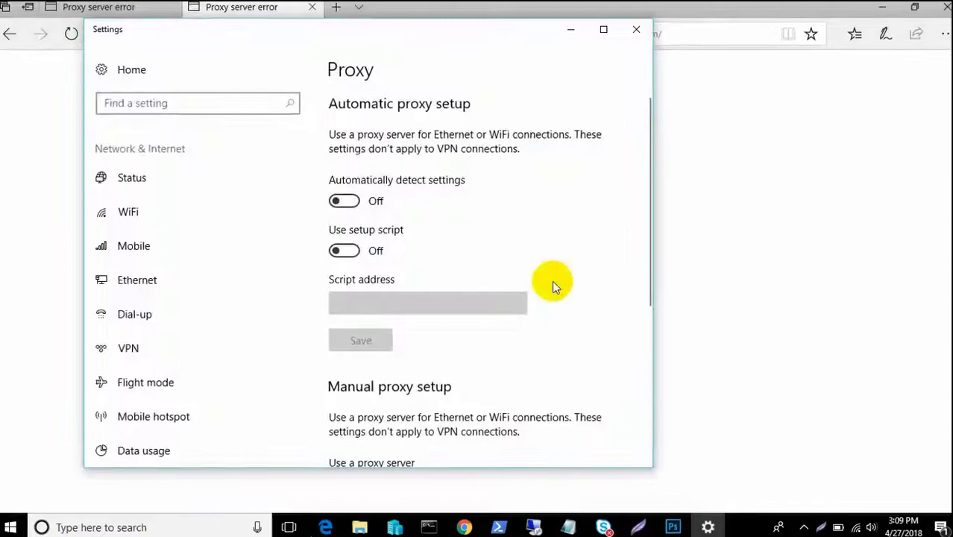
scroll(553, 285, down, 3)
scroll(550, 292, down, 2)
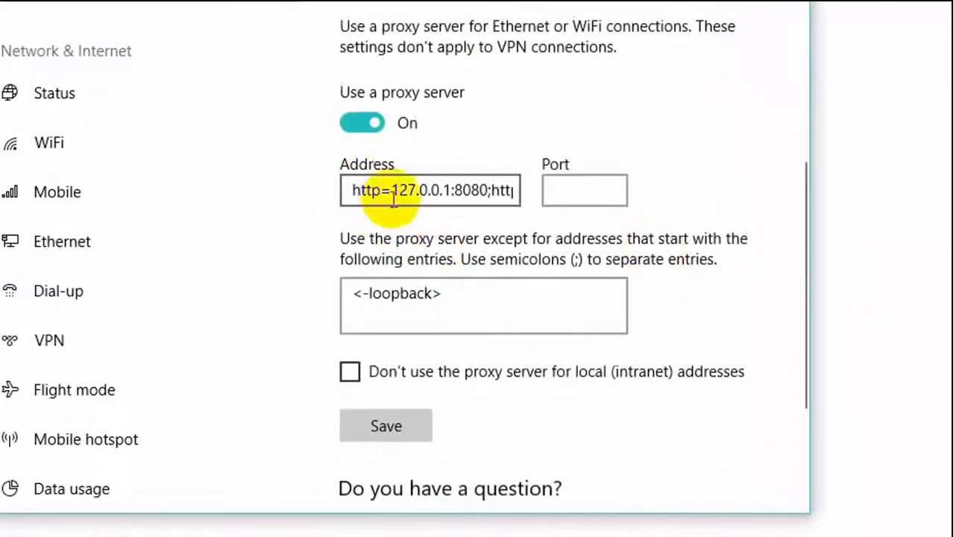
click(352, 187)
key(ctrl+a)
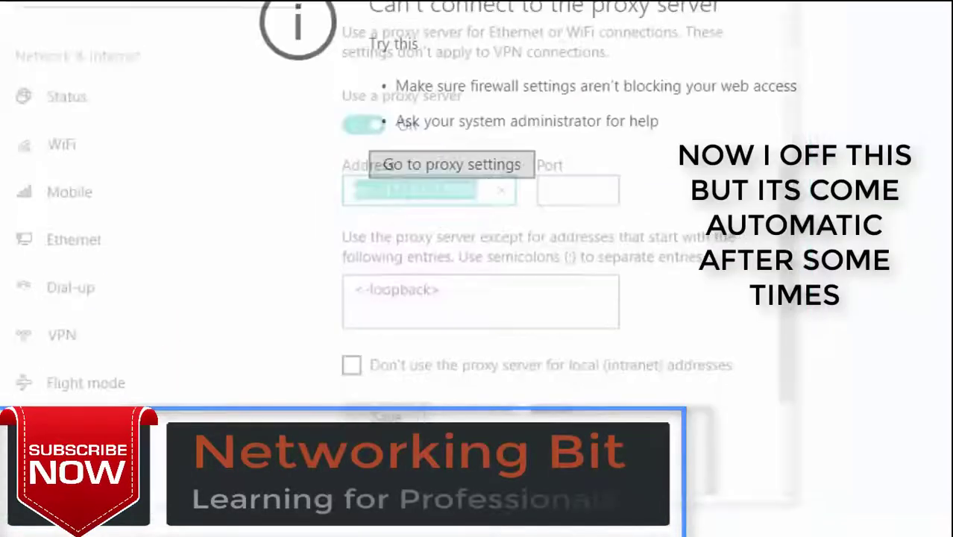
Open Internet Options via search, check its Connections tab showing LAN settings greyed out, then close it
click(105, 526)
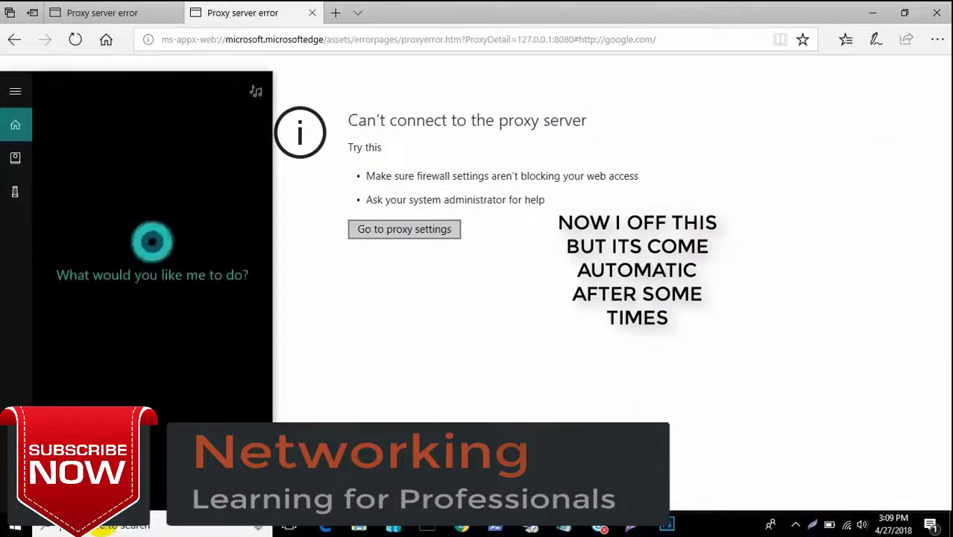
text(inter)
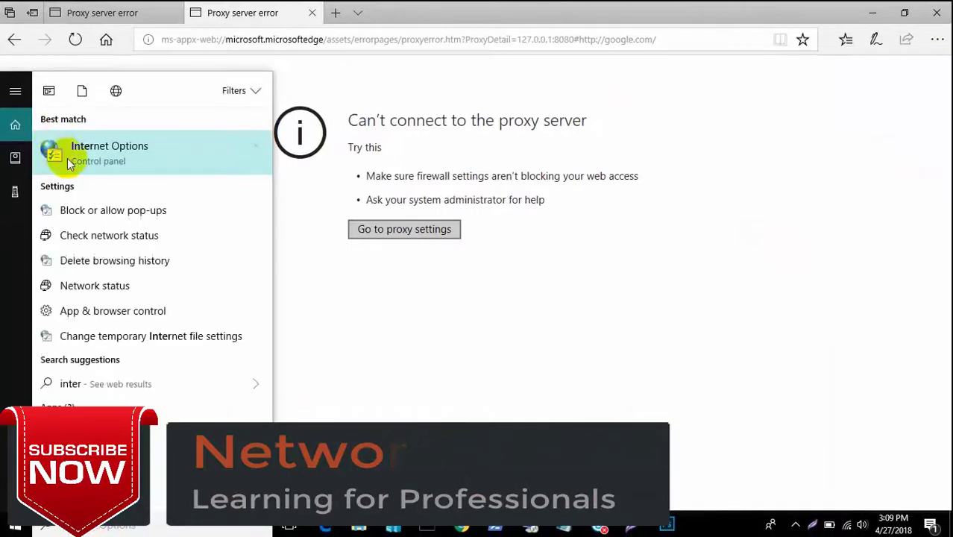
click(69, 162)
click(191, 93)
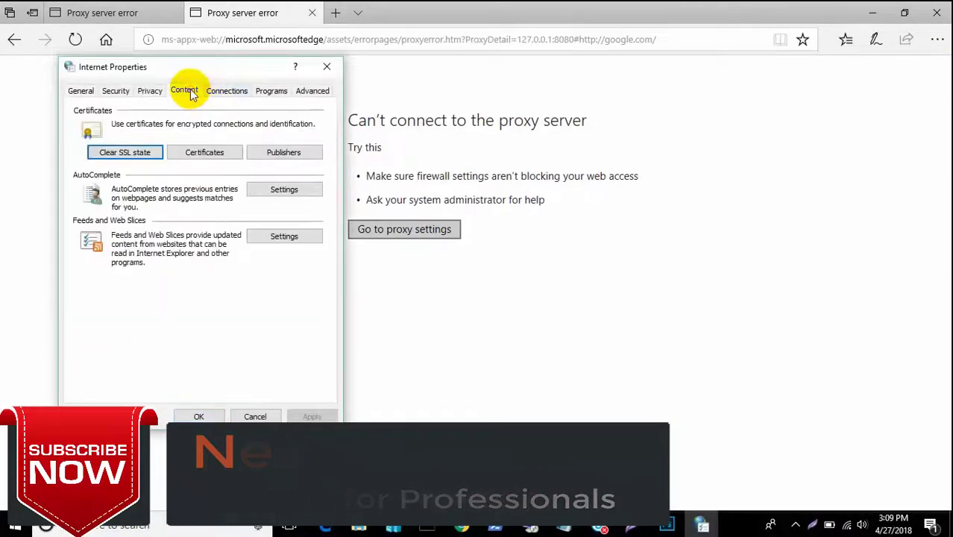
click(227, 90)
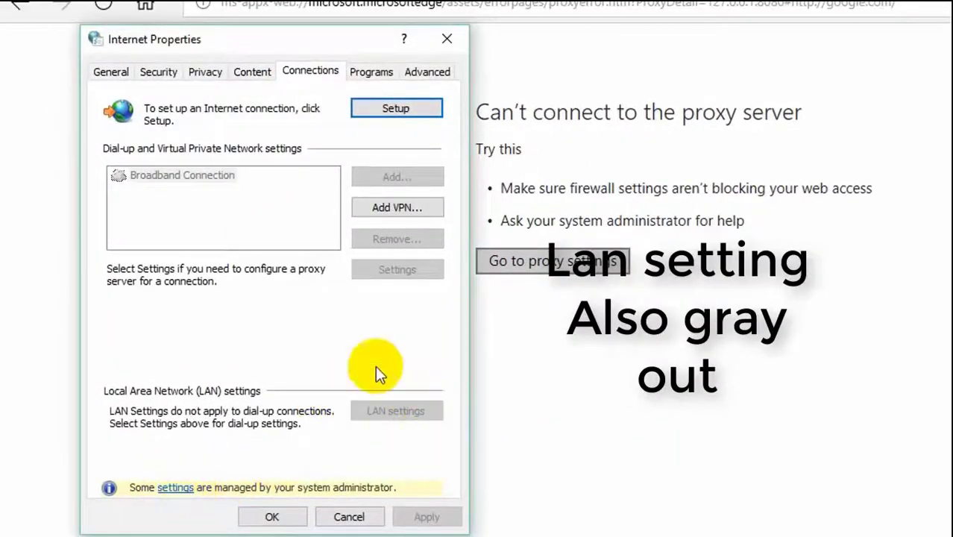
click(447, 39)
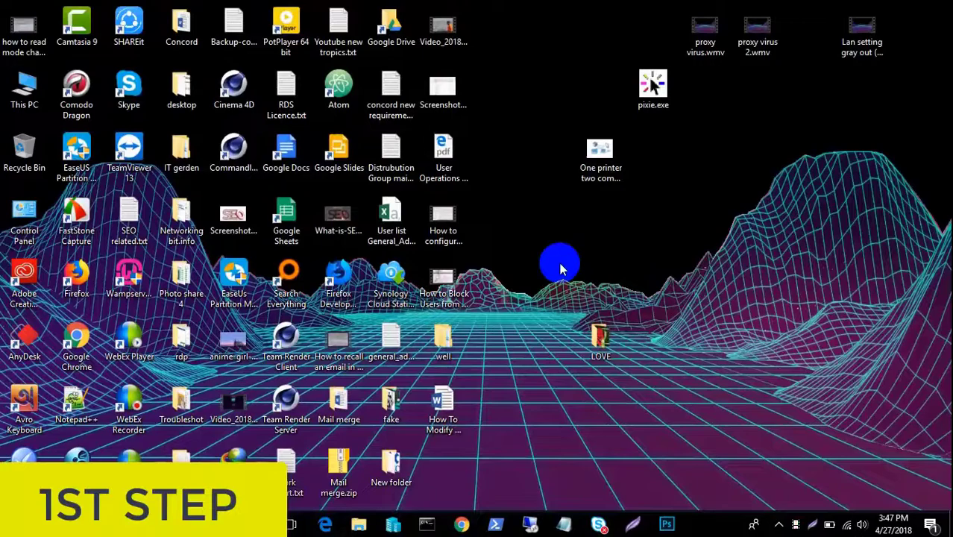
Launch System Configuration by running msconfig from the Run box
key(super+r)
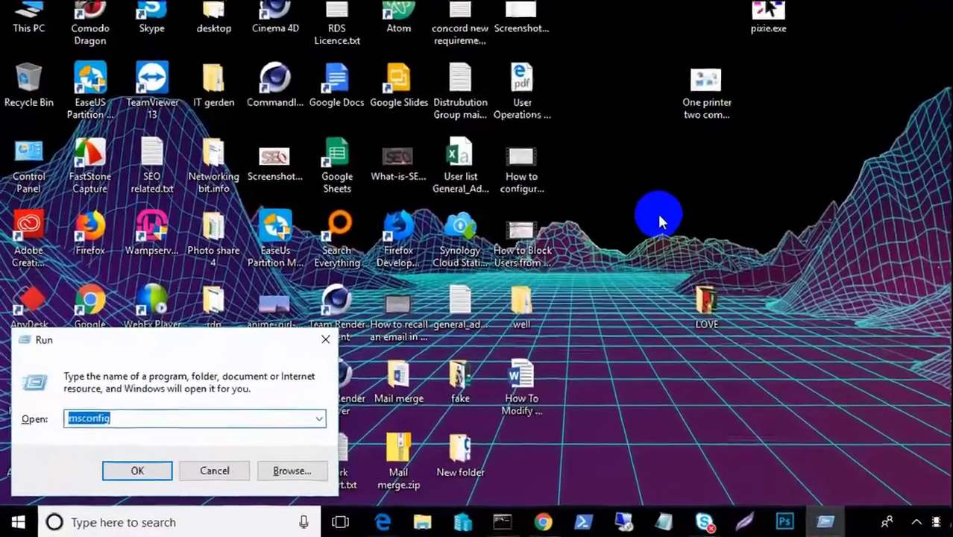
text(msconfig)
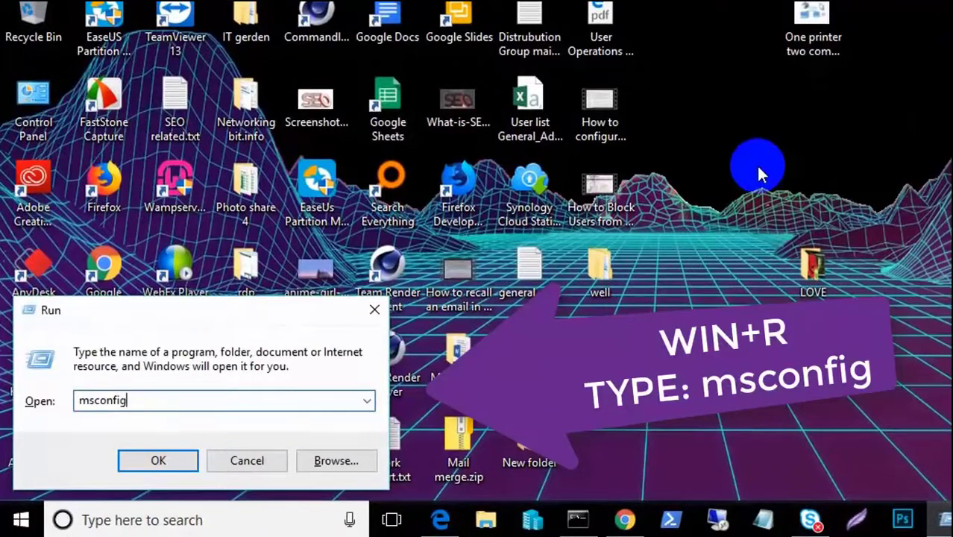
key(Return)
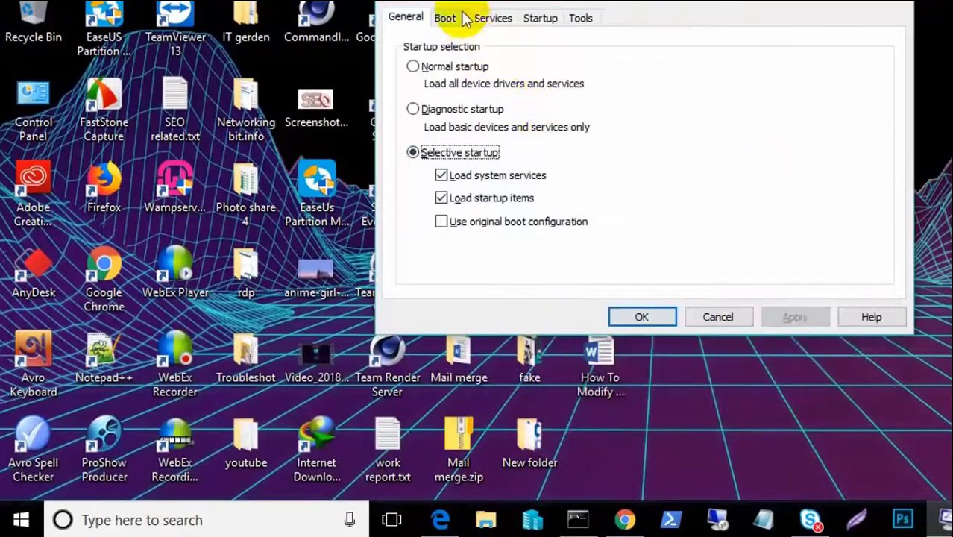
Enable Safe boot with the Network option on the Boot tab, apply it and confirm
click(451, 16)
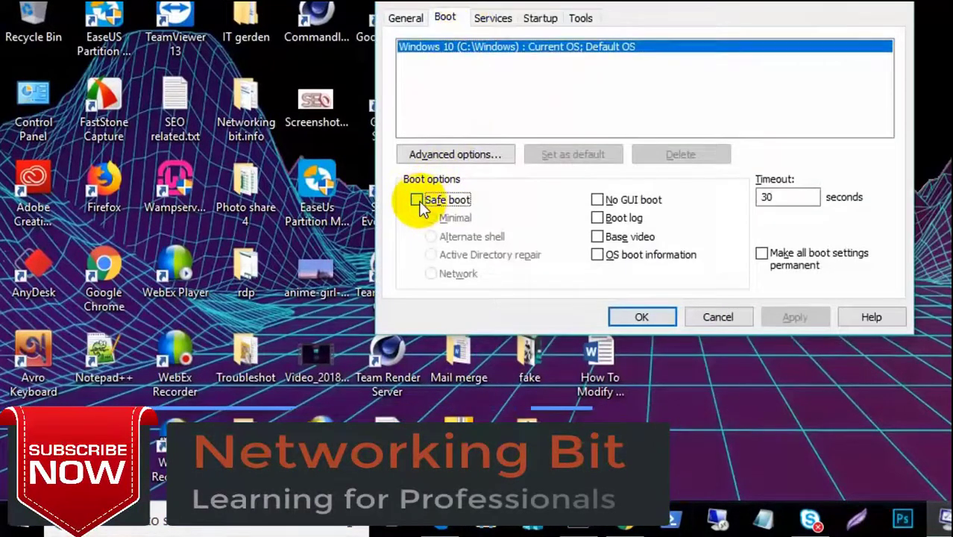
click(423, 202)
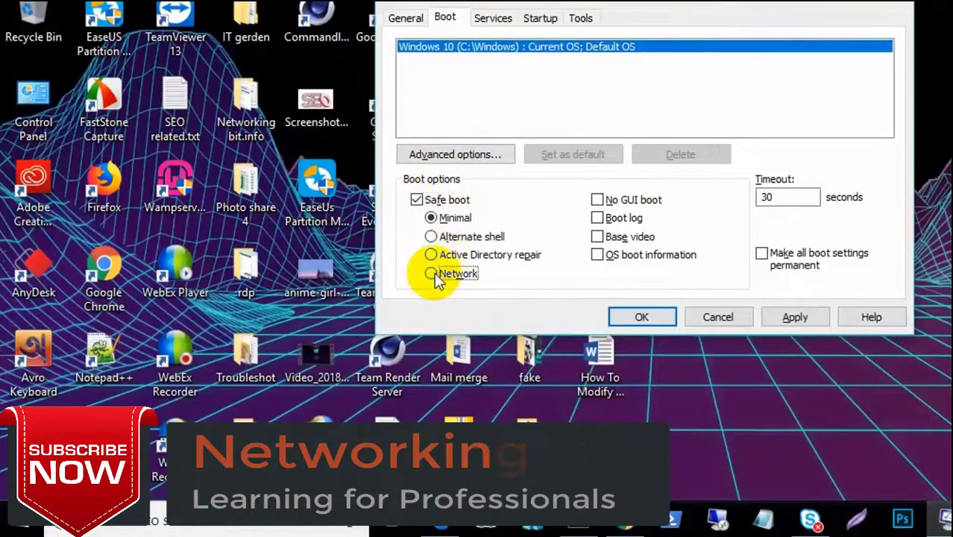
click(435, 276)
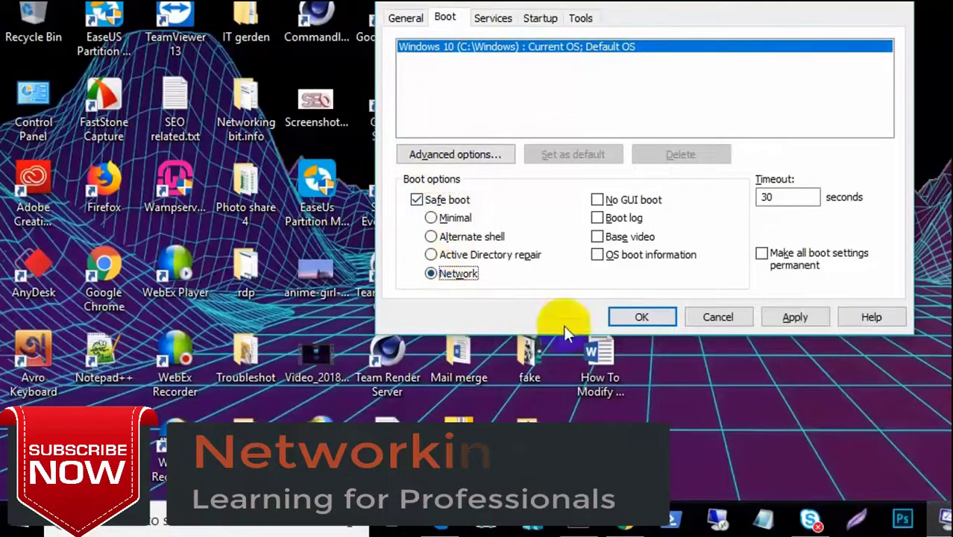
click(789, 317)
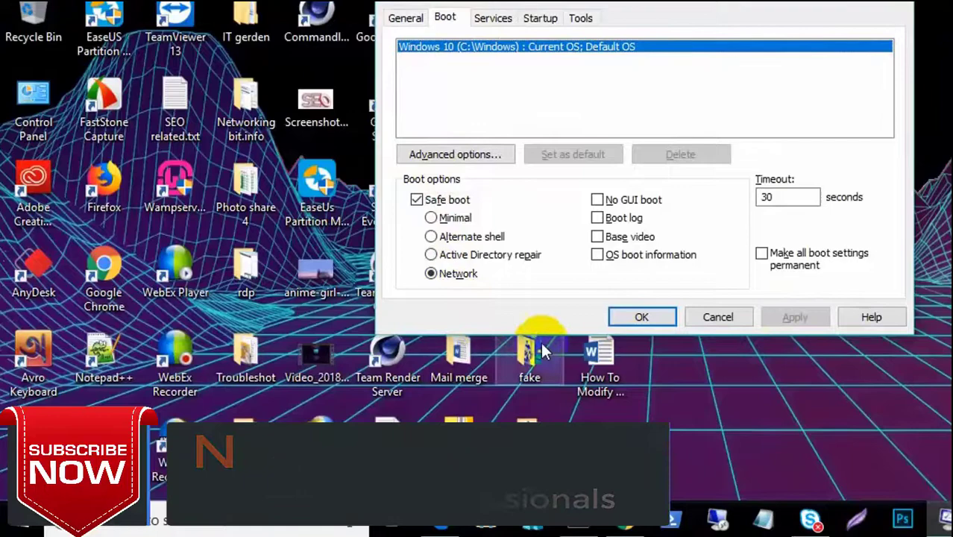
click(629, 316)
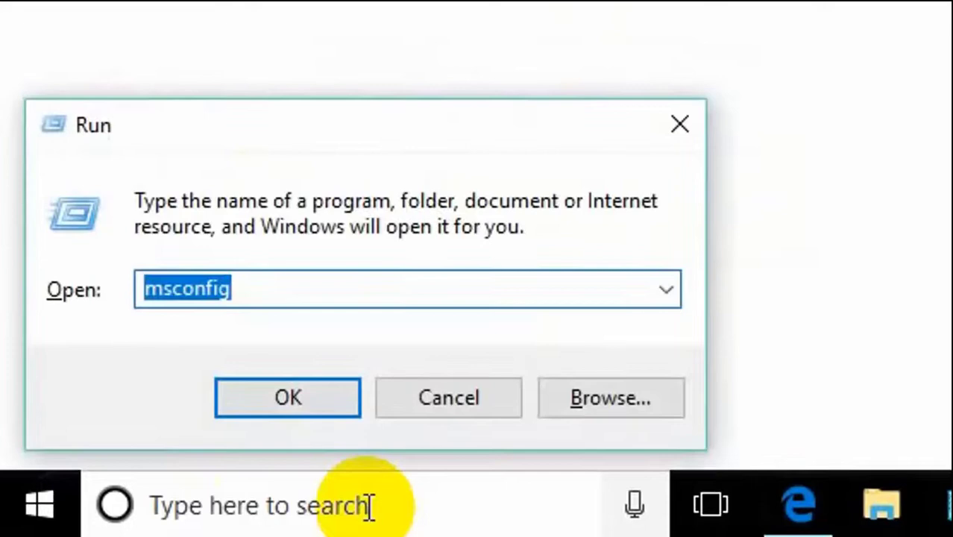
Enter regedit in the Run box
text(rege)
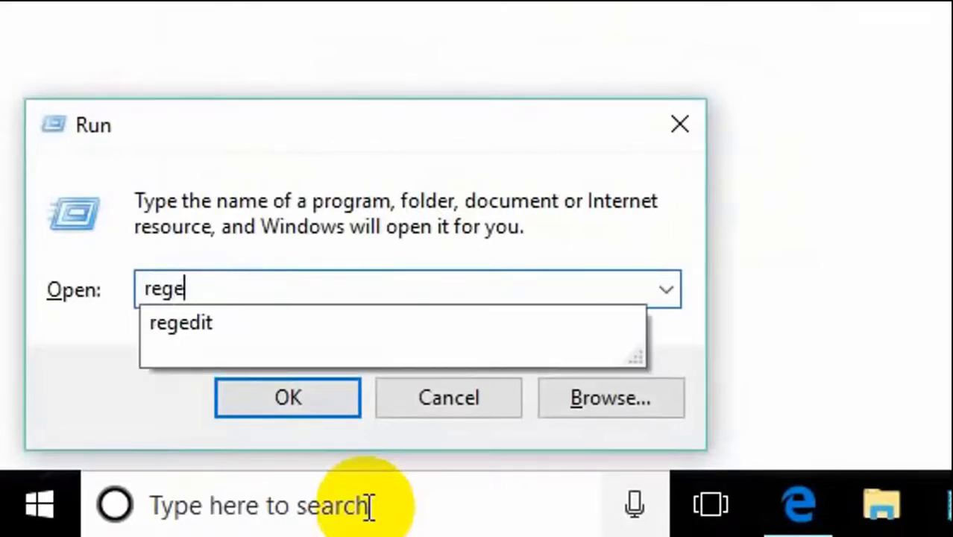
text(dit)
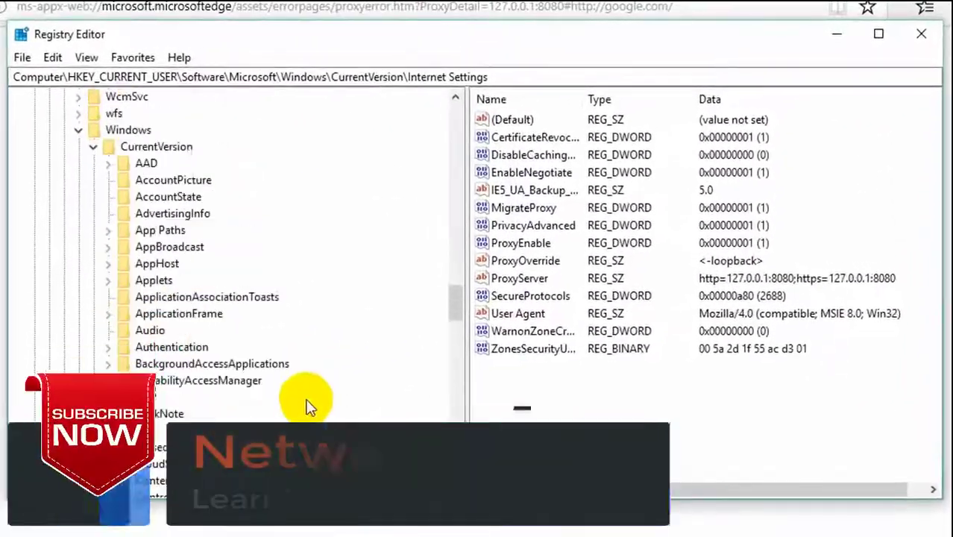
Expand the registry tree down through HKEY_CURRENT_USER\Software\Microsoft
scroll(311, 407, up, 20)
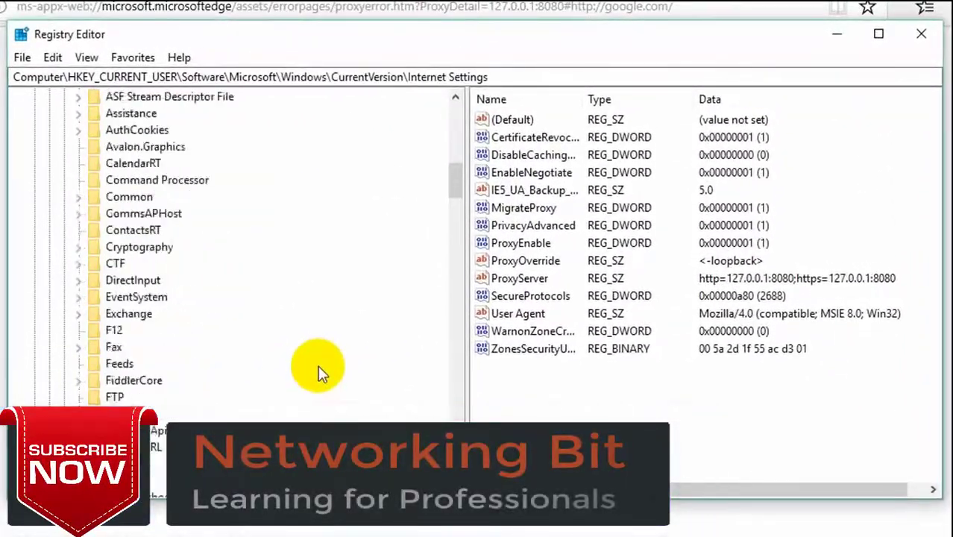
scroll(317, 373, up, 5)
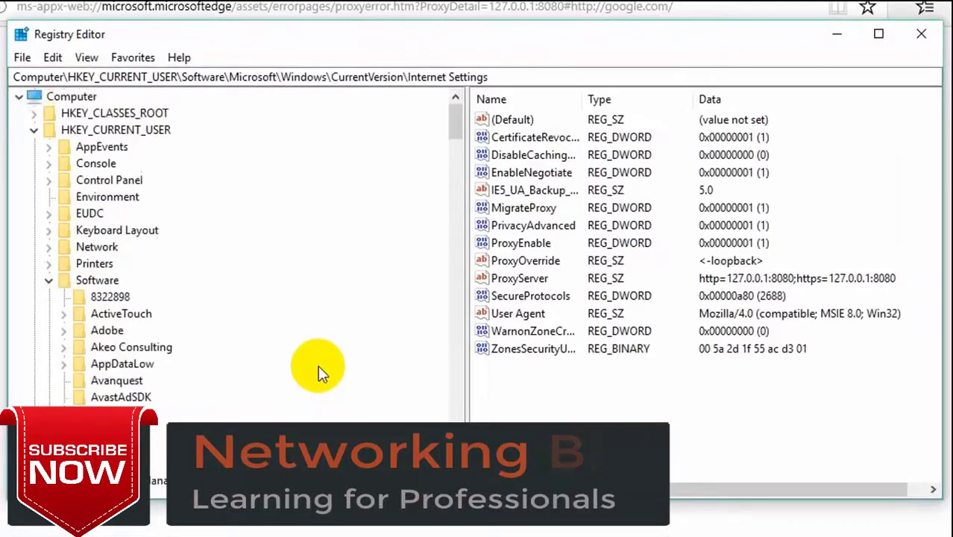
click(31, 132)
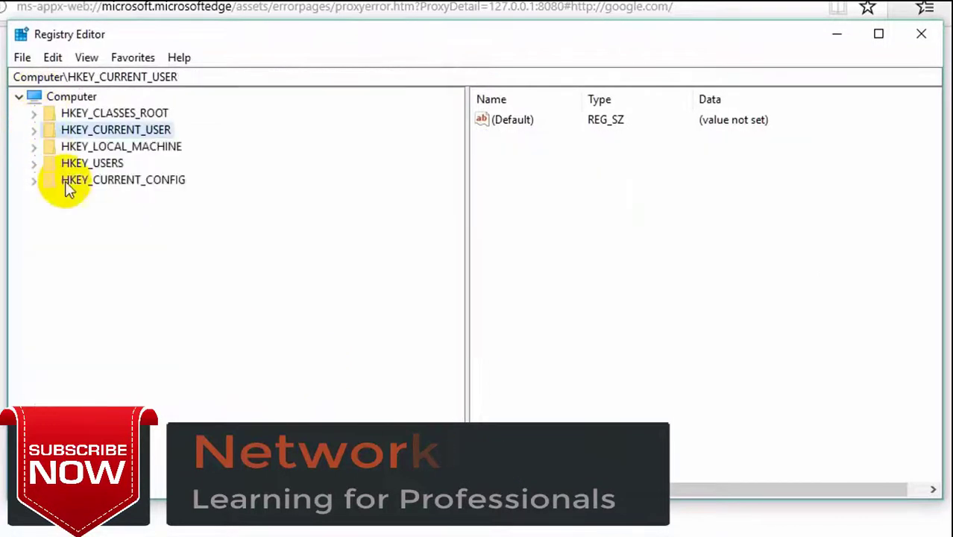
double_click(109, 133)
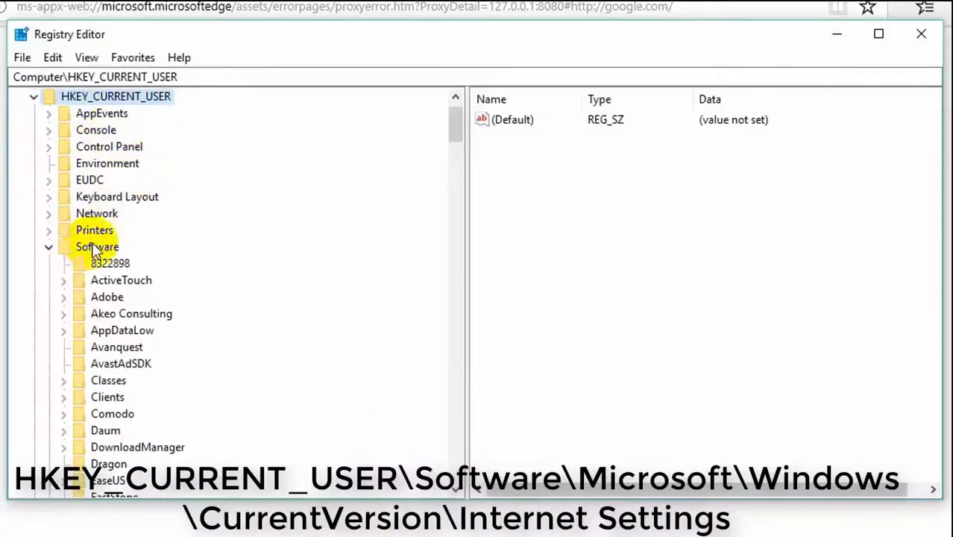
click(94, 247)
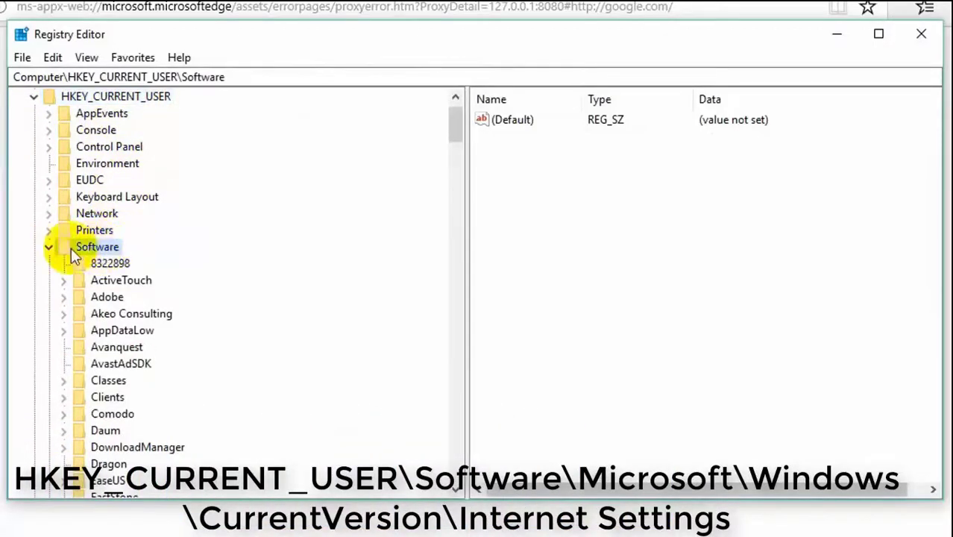
scroll(140, 303, down, 8)
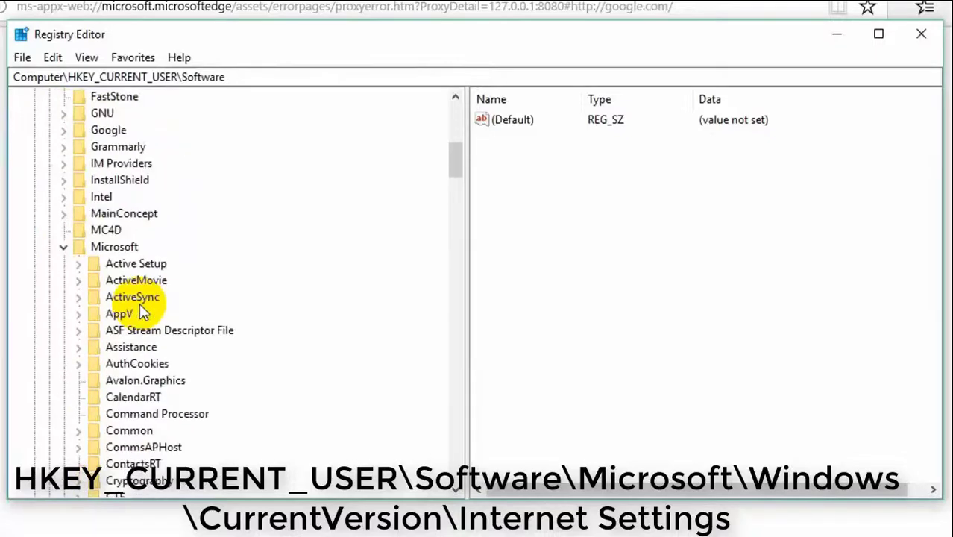
scroll(139, 303, up, 2)
click(62, 347)
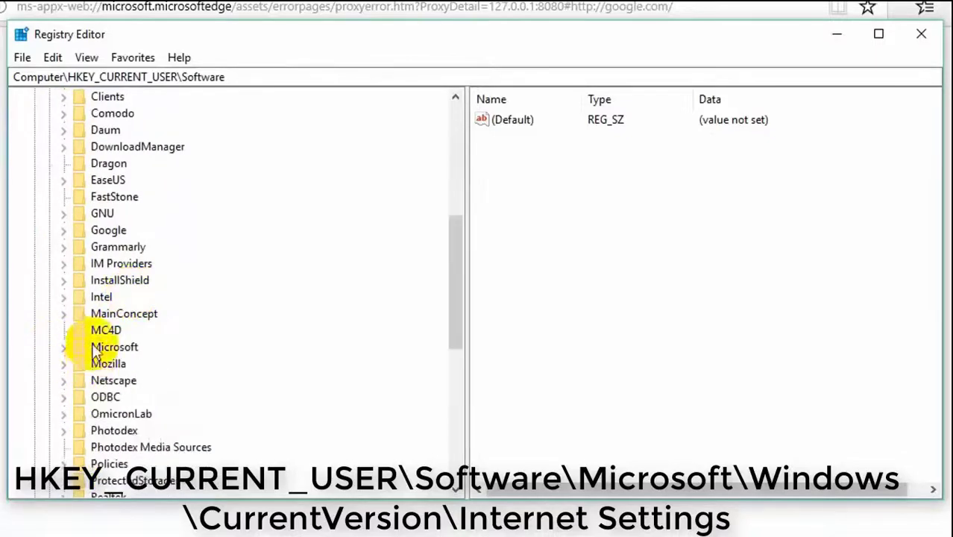
double_click(117, 349)
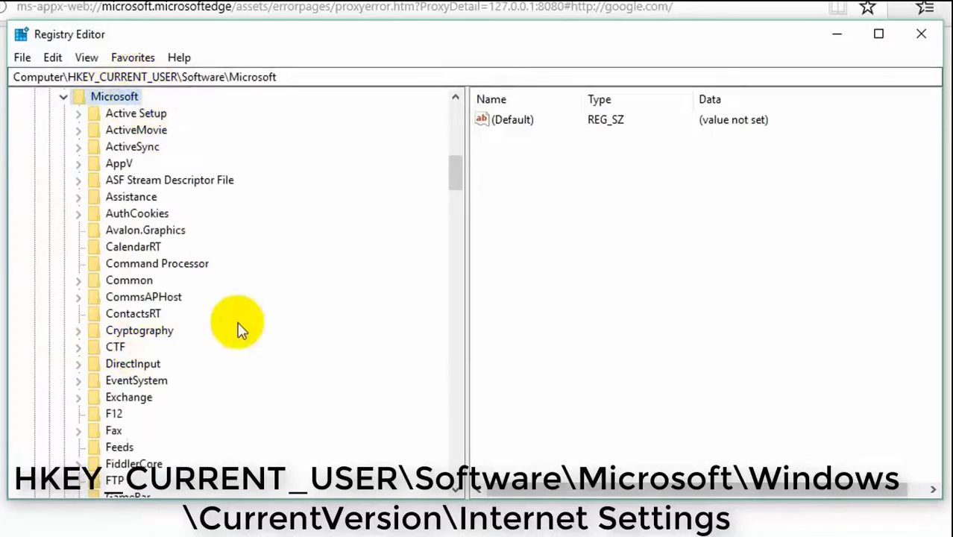
Open Windows\CurrentVersion\Internet Settings, maximize Registry Editor and select the ProxyServer value
scroll(239, 327, down, 1)
scroll(238, 327, down, 6)
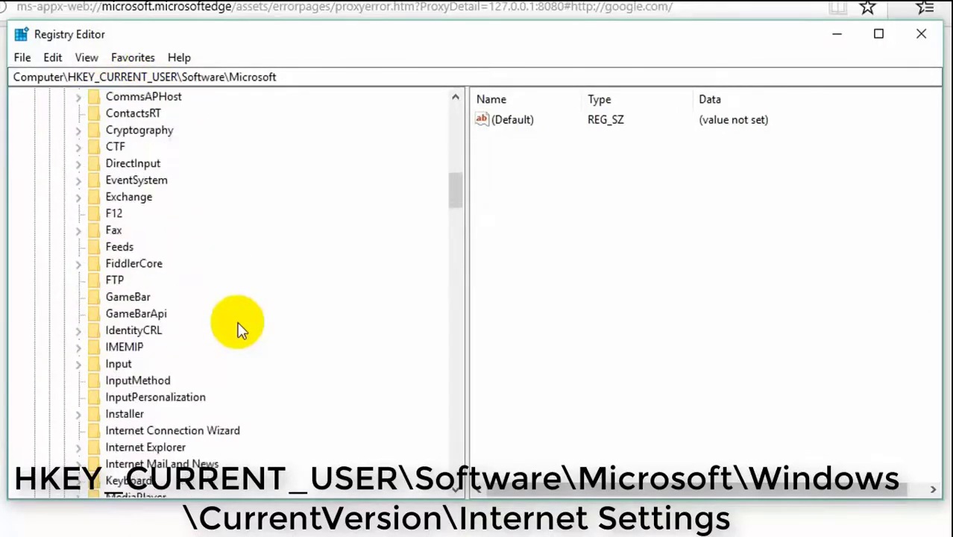
scroll(239, 328, down, 7)
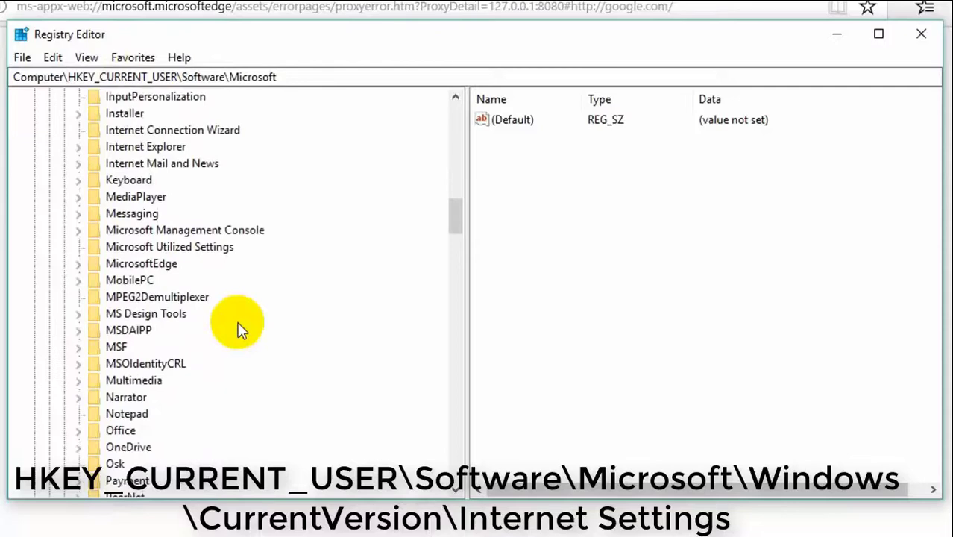
scroll(239, 328, down, 9)
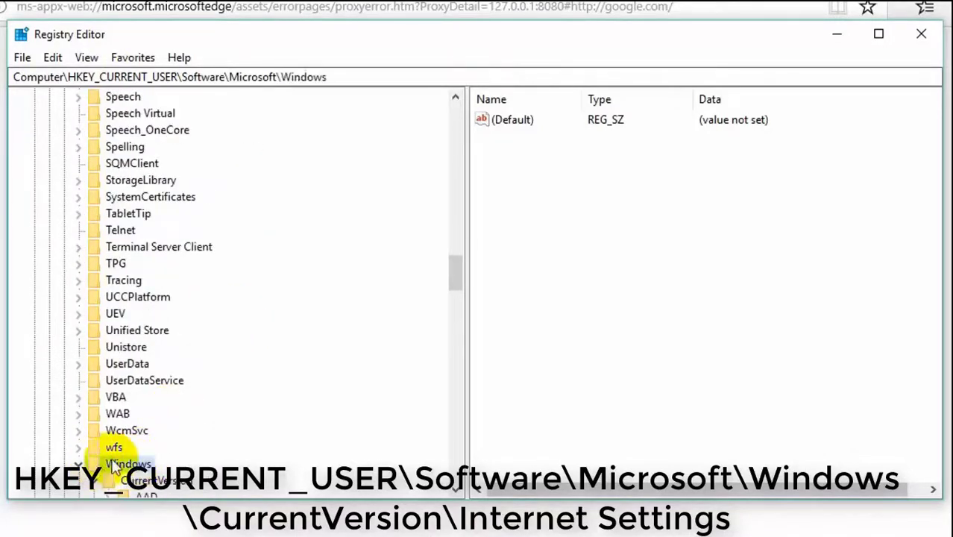
scroll(134, 447, down, 2)
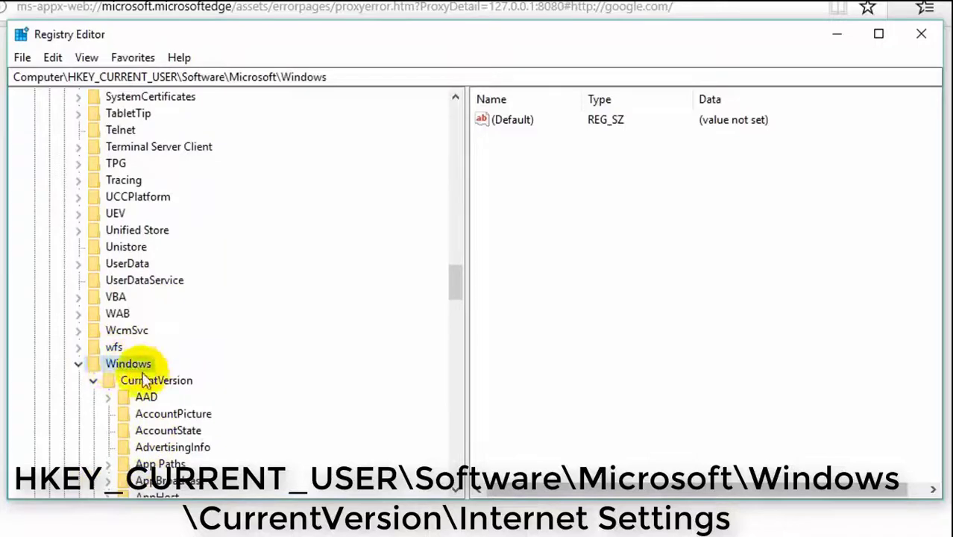
click(94, 381)
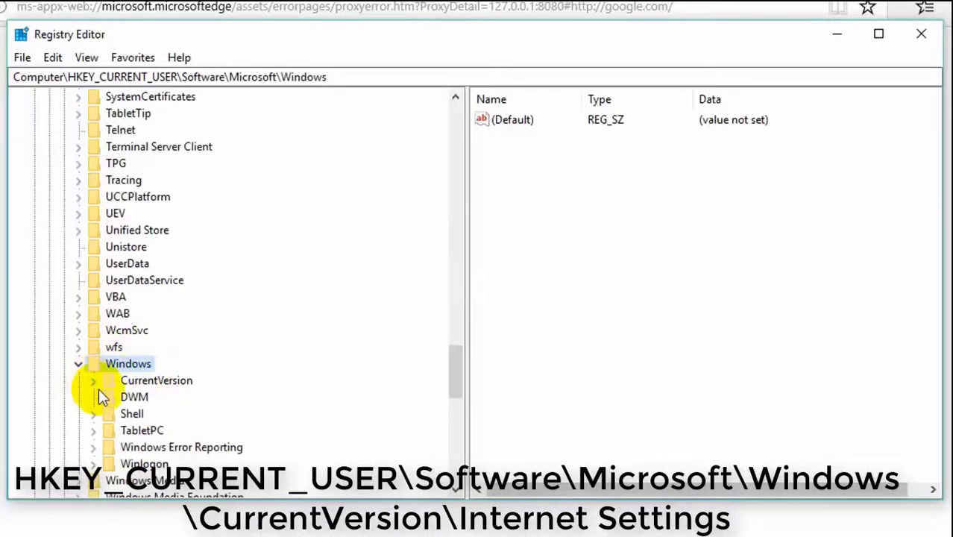
double_click(153, 382)
scroll(298, 406, down, 2)
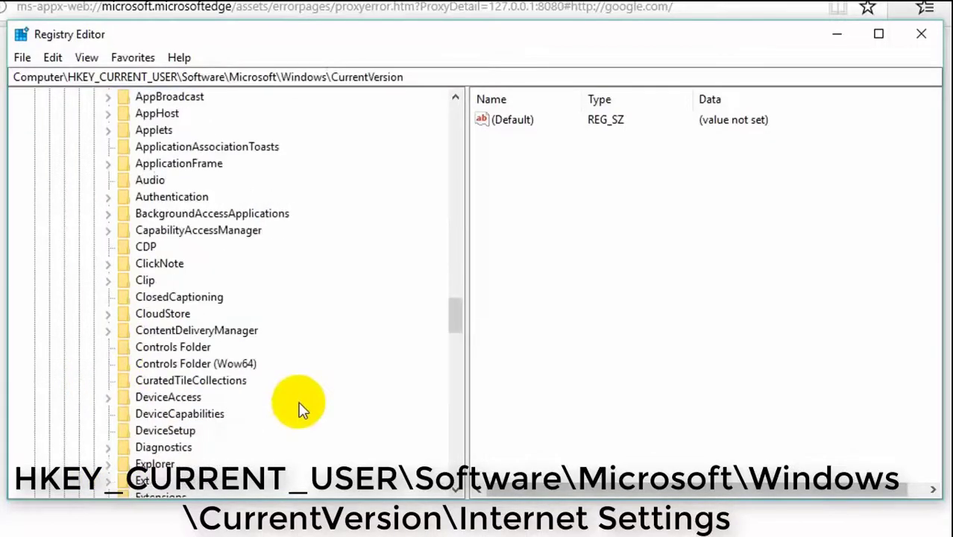
scroll(298, 407, down, 7)
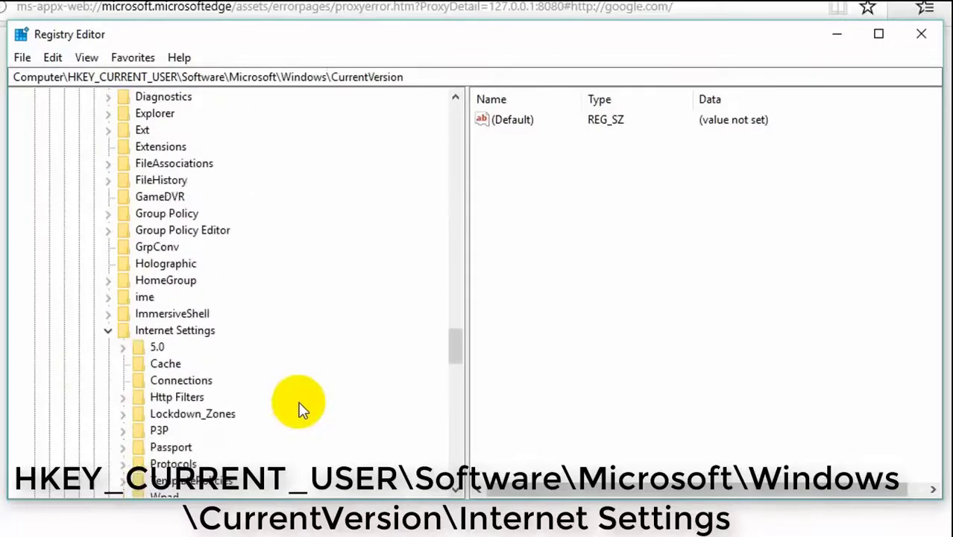
click(110, 335)
click(173, 333)
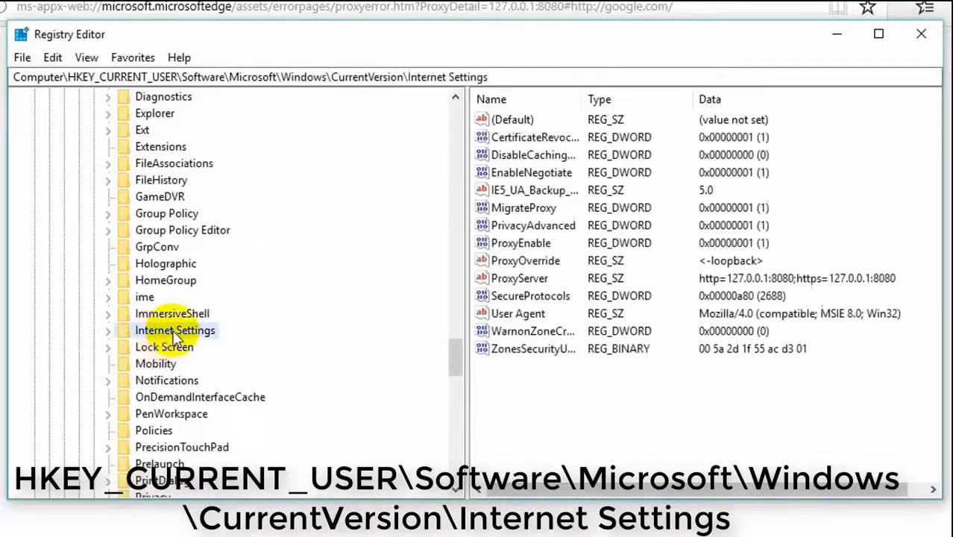
double_click(174, 334)
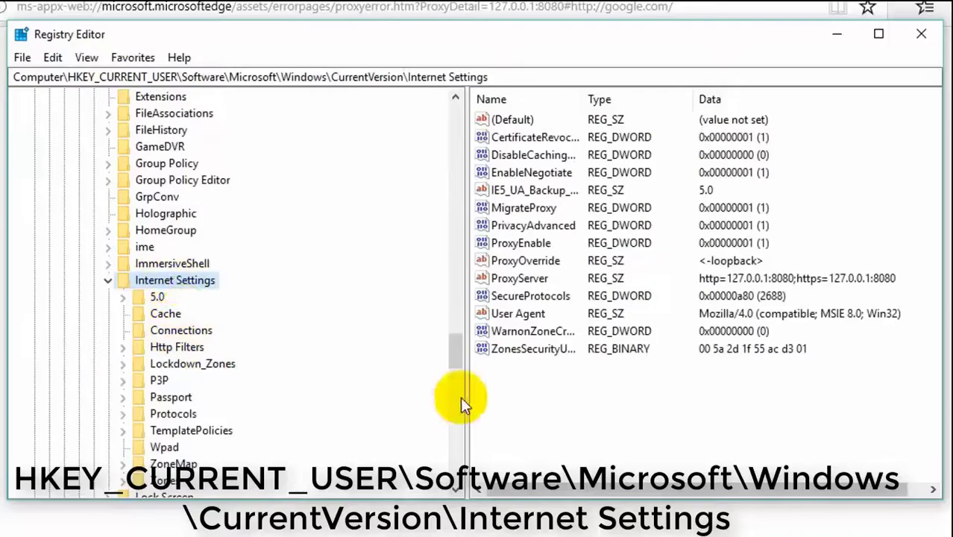
click(878, 32)
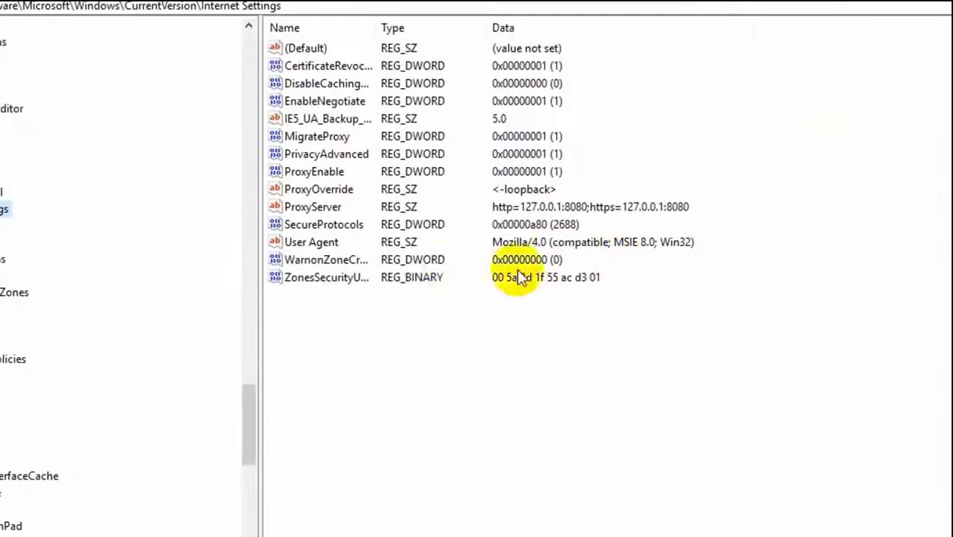
click(314, 207)
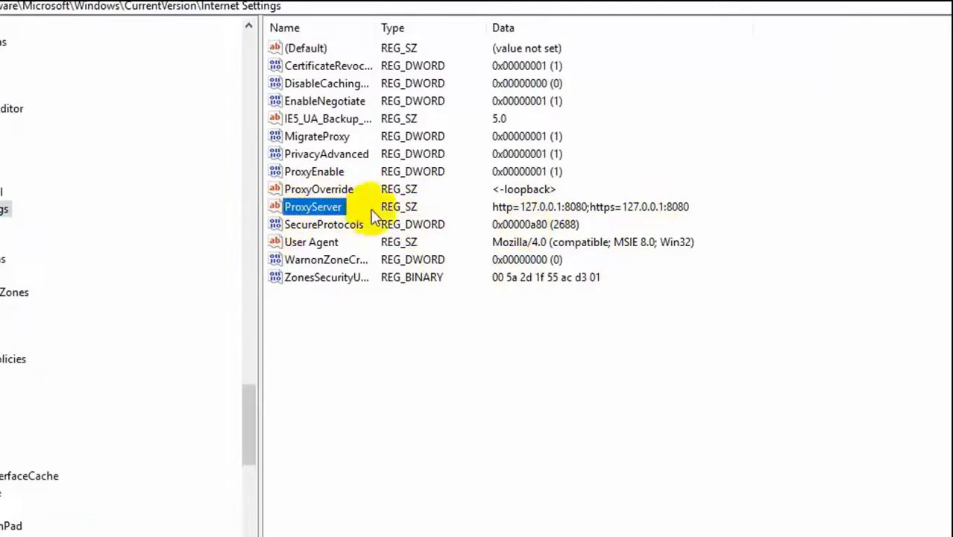
Delete the ProxyServer value and confirm the deletion
right_click(308, 211)
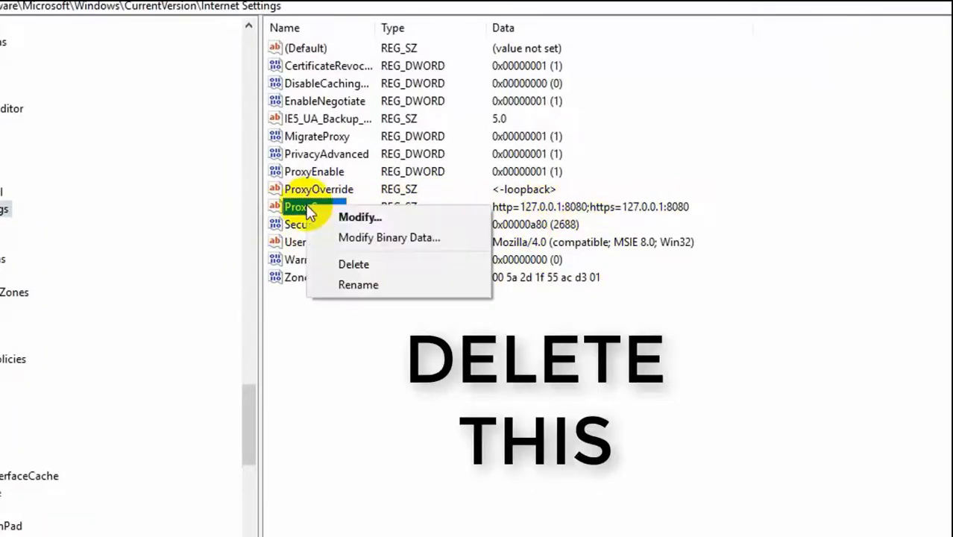
click(351, 265)
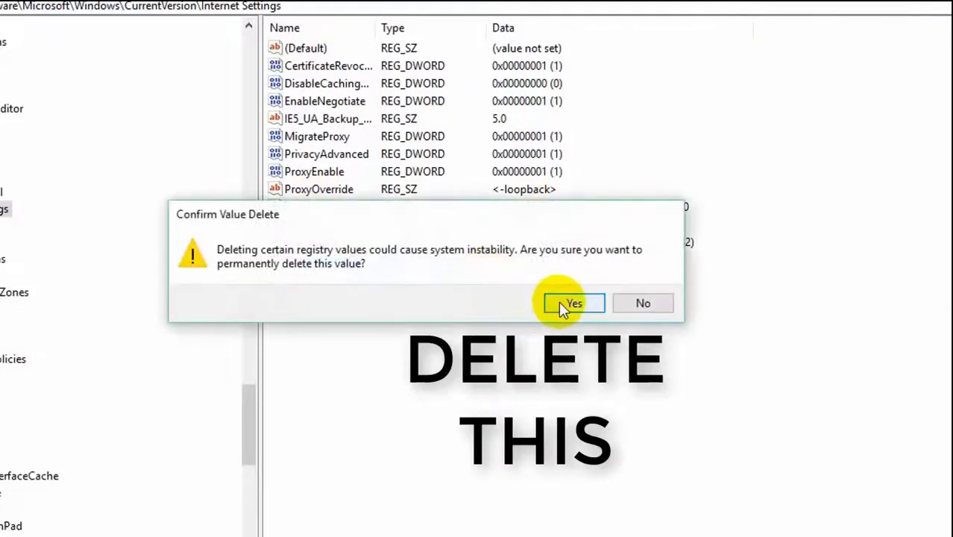
click(564, 306)
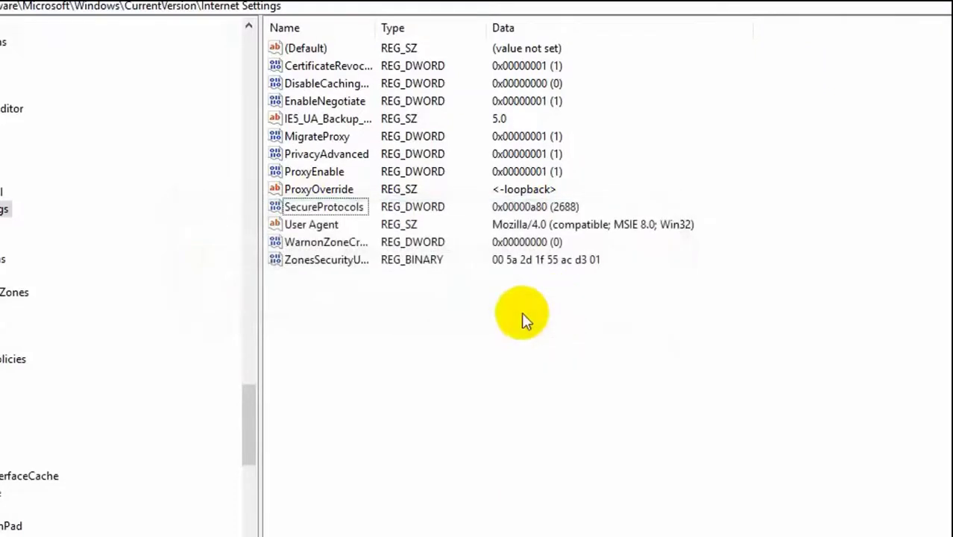
Edit the ProxyEnable DWORD and set its value data to 0
click(314, 173)
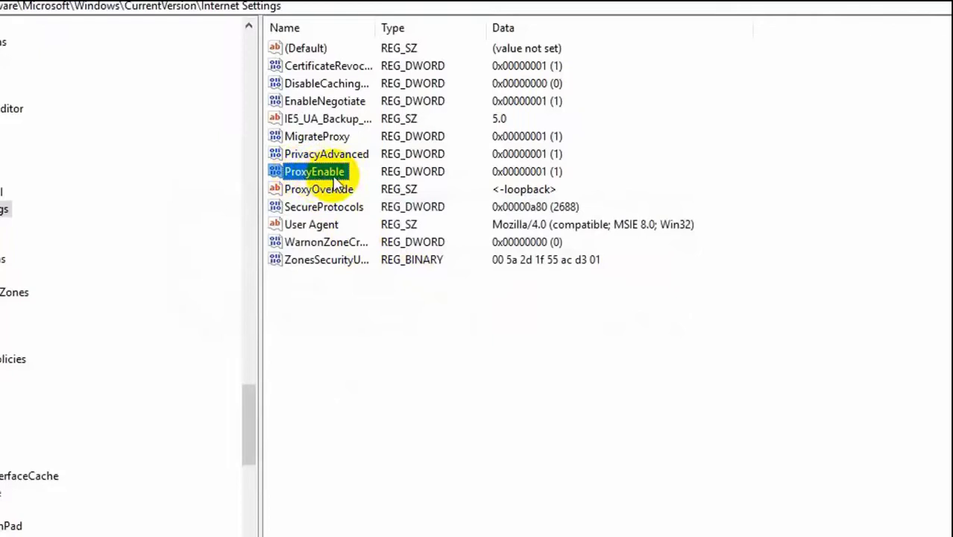
double_click(319, 179)
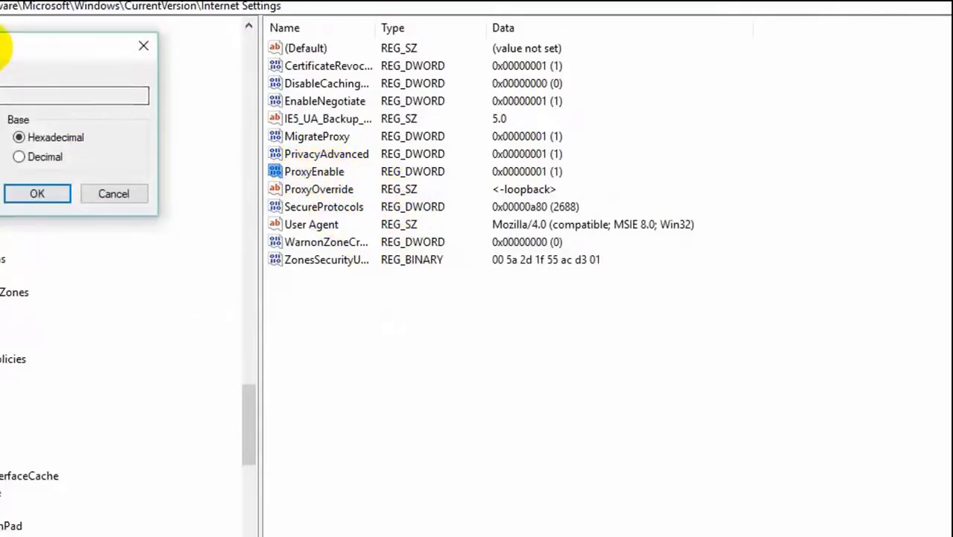
drag(2, 49, 428, 134)
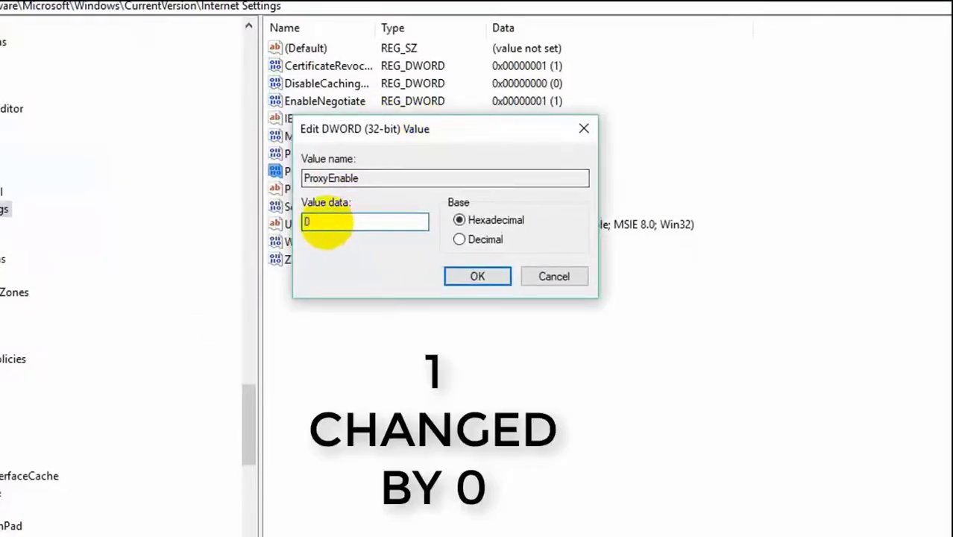
click(491, 284)
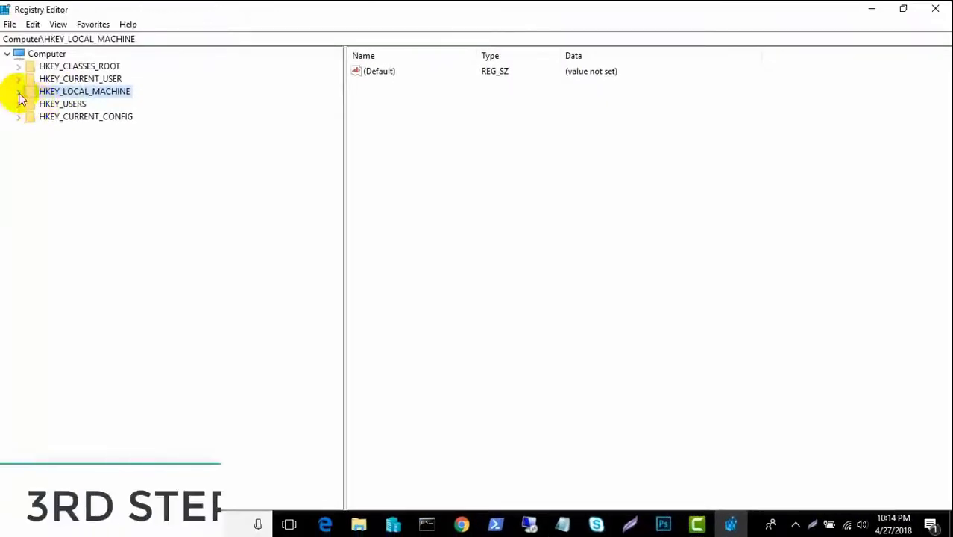
Navigate to HKLM\SOFTWARE\Policies\Microsoft\Windows\CurrentVersion\Internet Settings to view ProxySettingsPerUser
click(20, 94)
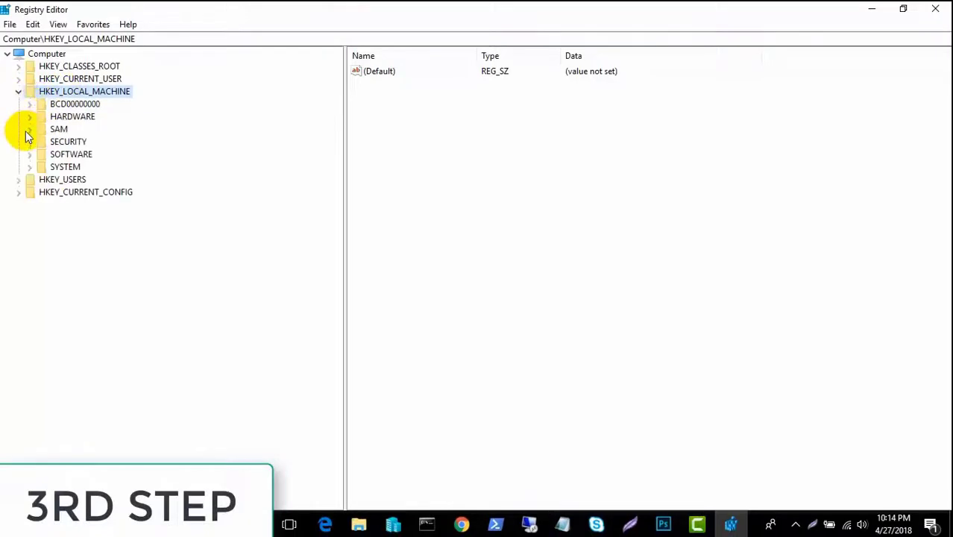
click(24, 155)
click(31, 155)
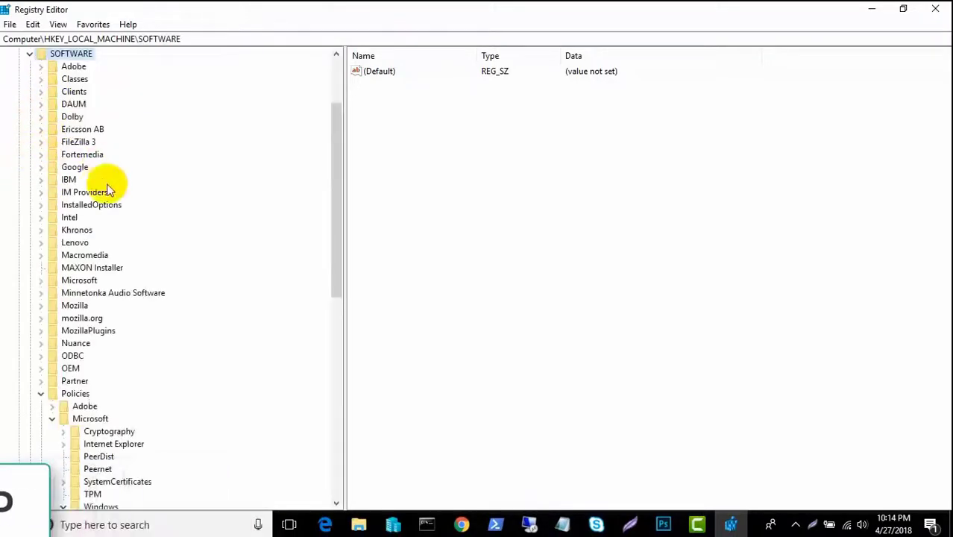
scroll(149, 214, down, 2)
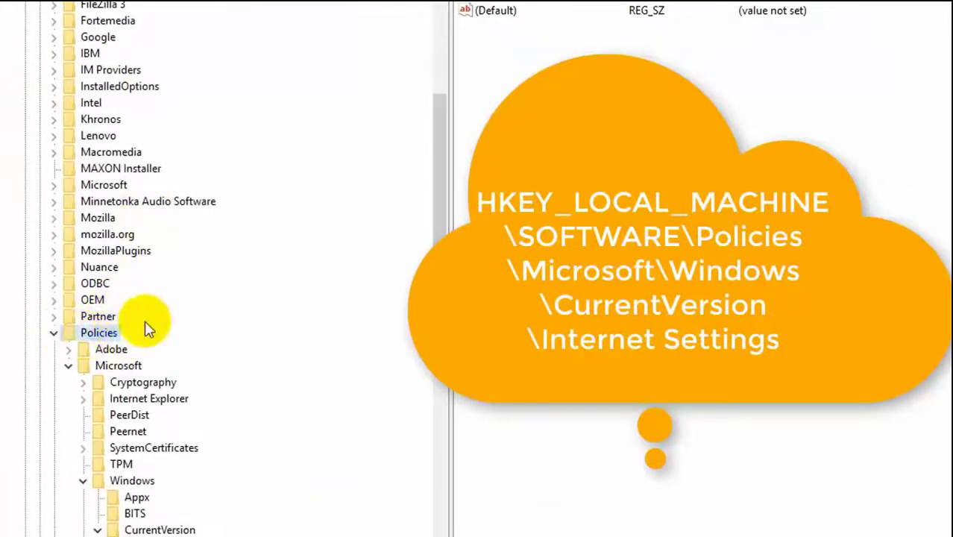
scroll(148, 318, down, 2)
scroll(148, 319, down, 1)
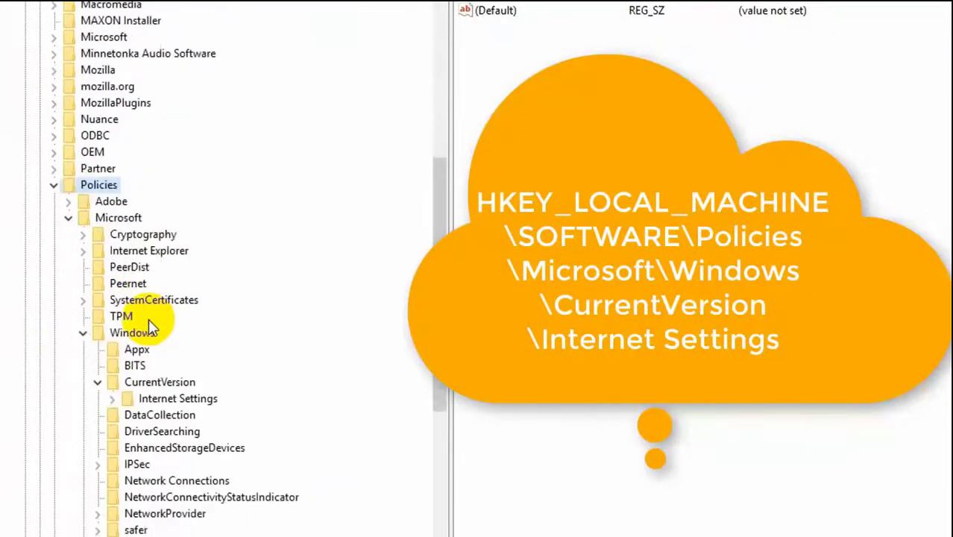
click(115, 217)
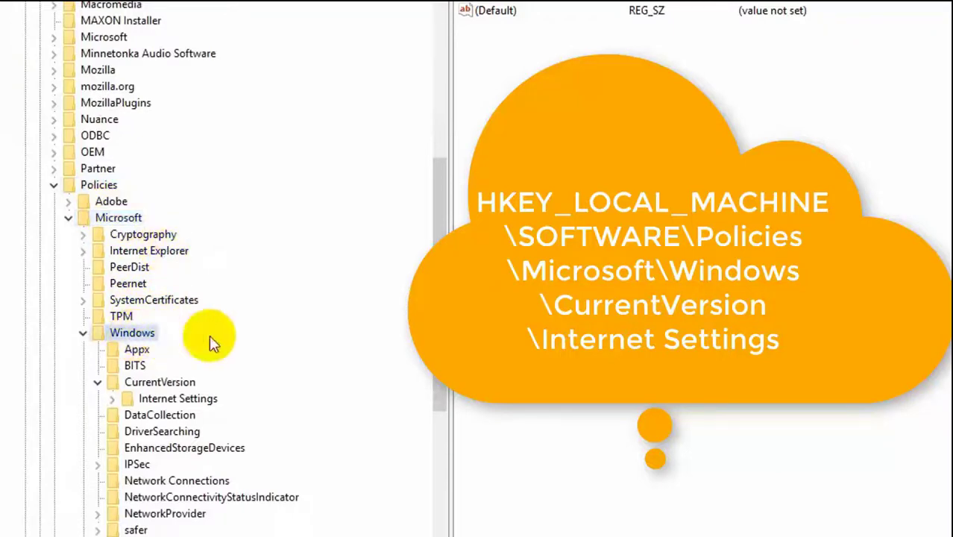
scroll(209, 335, down, 2)
click(159, 285)
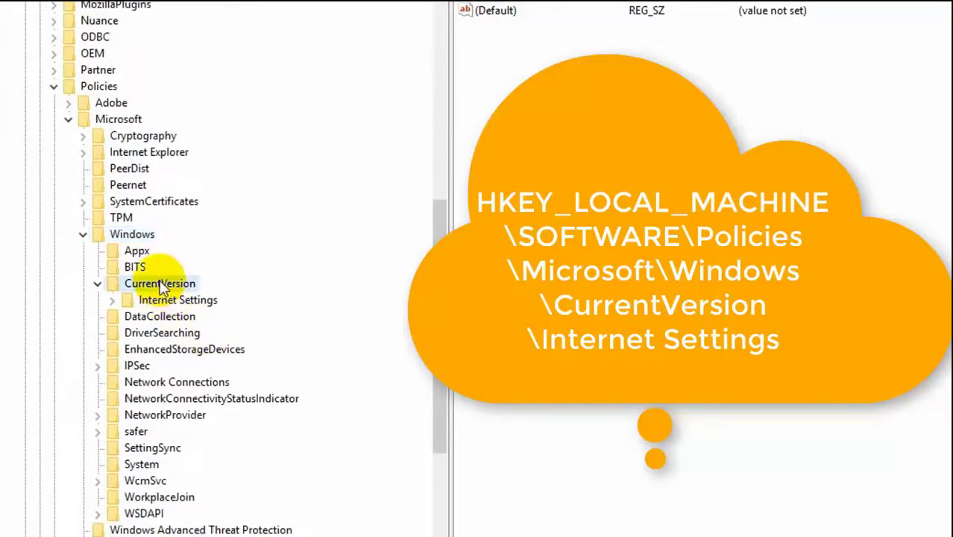
click(166, 302)
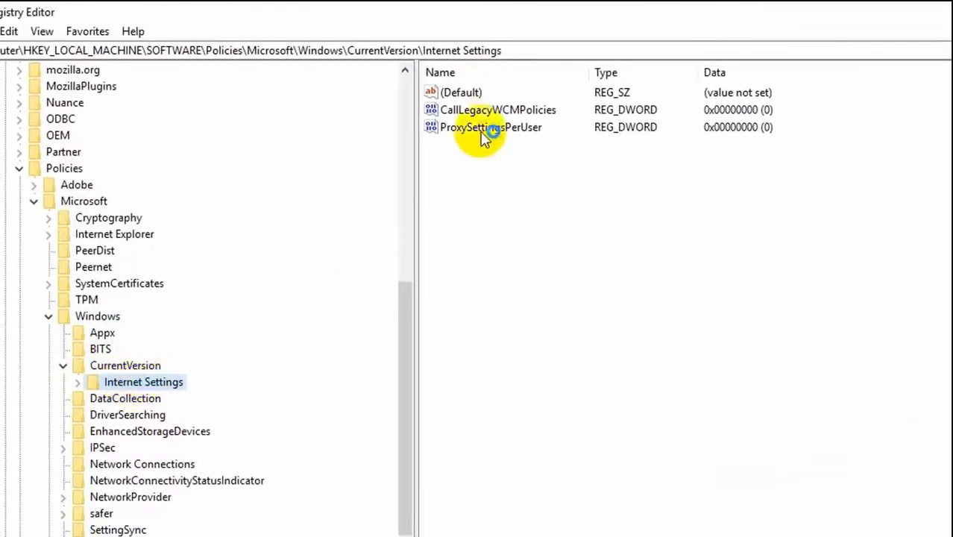
Delete the ProxySettingsPerUser value from the policy key and confirm the deletion
click(480, 130)
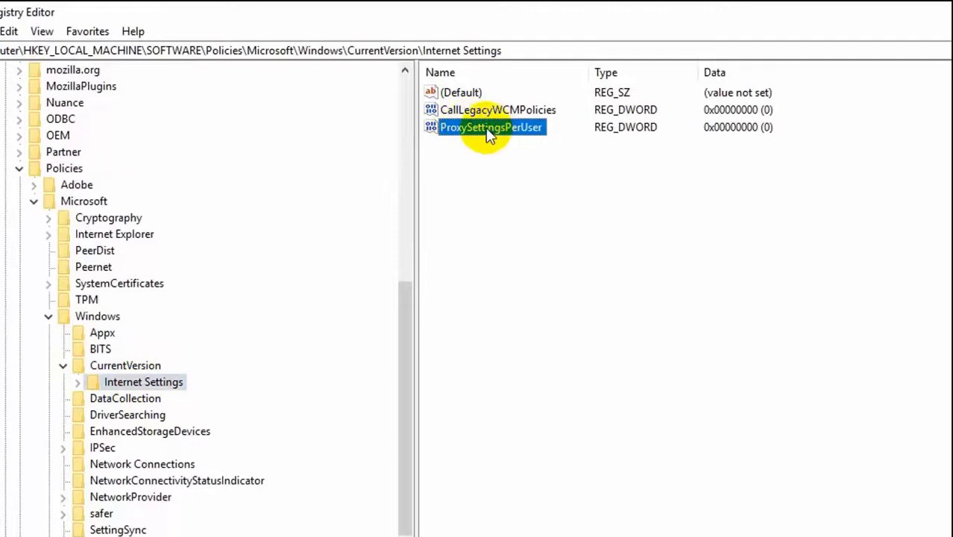
right_click(489, 133)
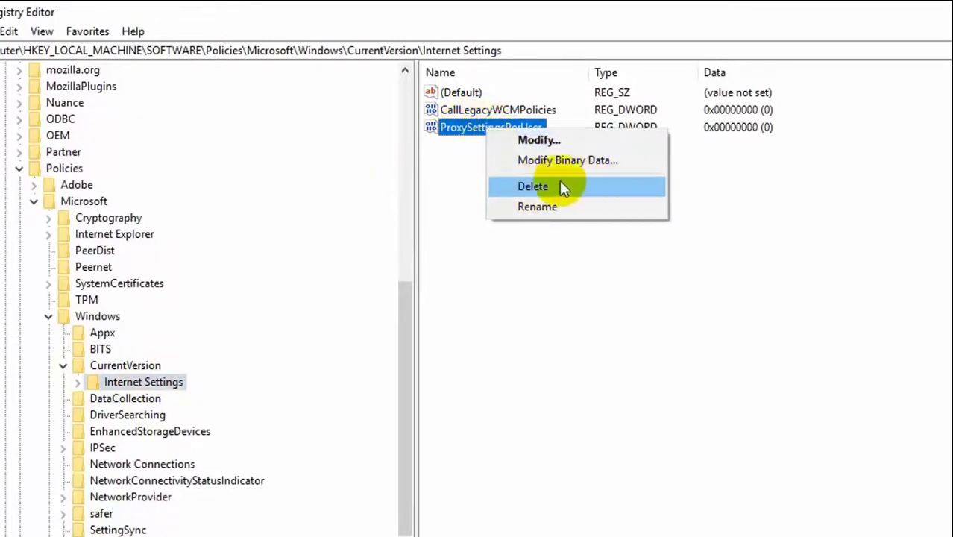
click(526, 188)
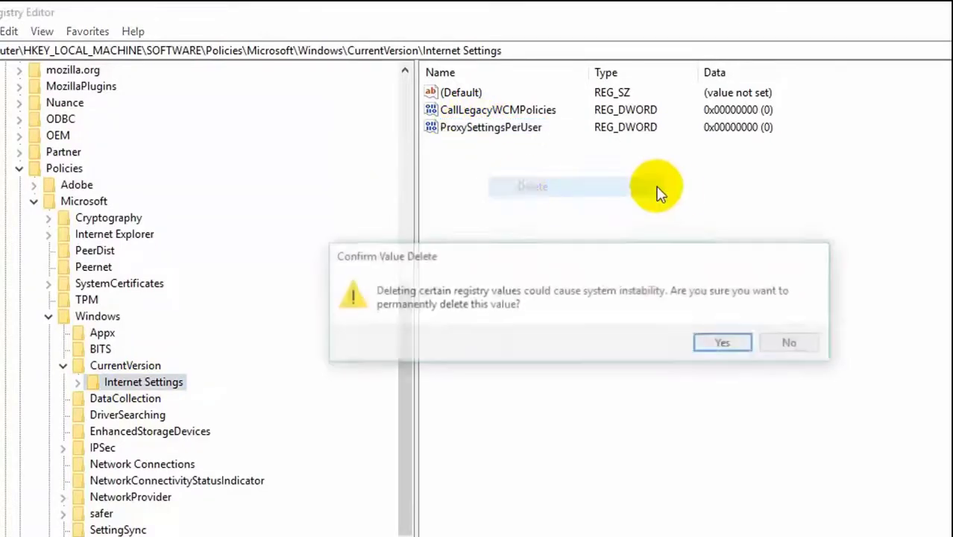
click(727, 346)
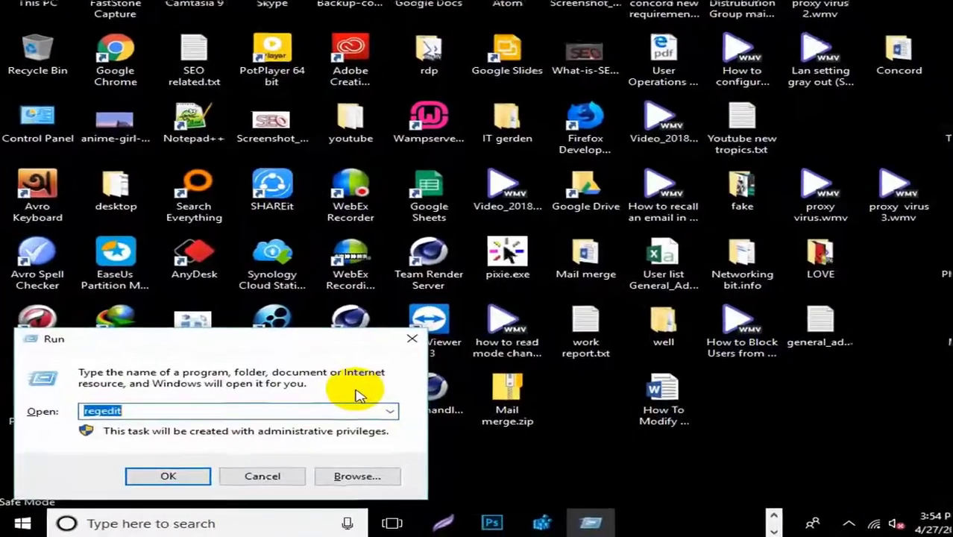
Run msconfig from the Run dialog to bring up System Configuration
text(ms)
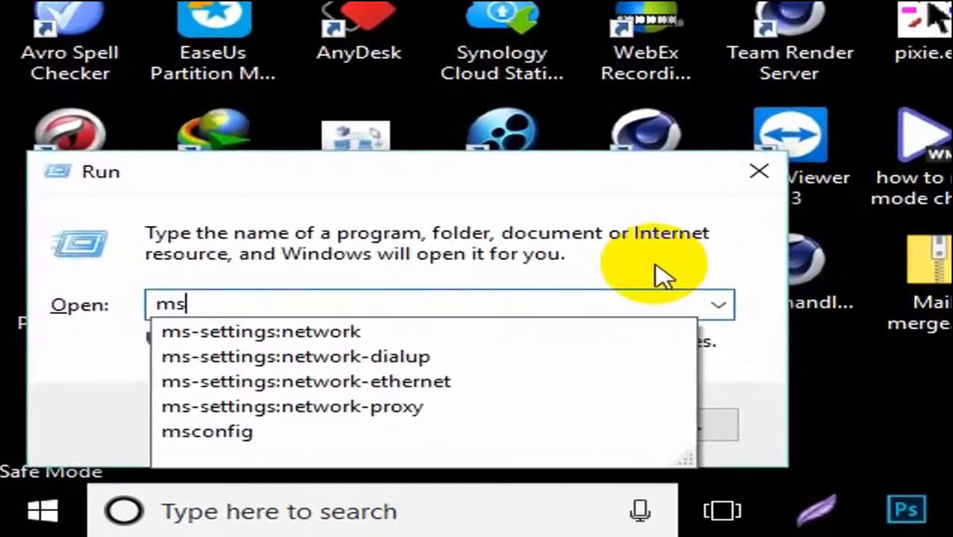
text(config)
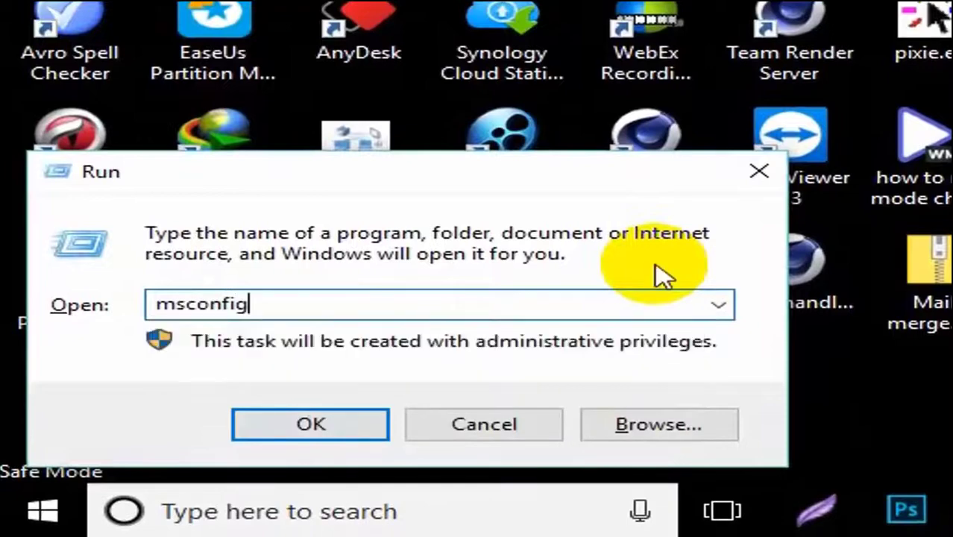
click(273, 421)
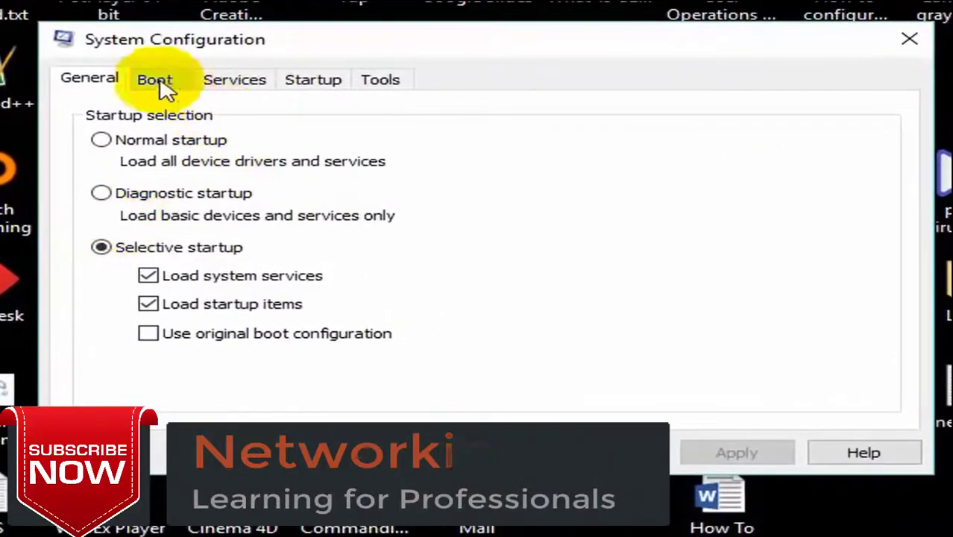
Uncheck Safe boot on the Boot tab, apply the change, and restart Windows normally
click(305, 84)
click(175, 82)
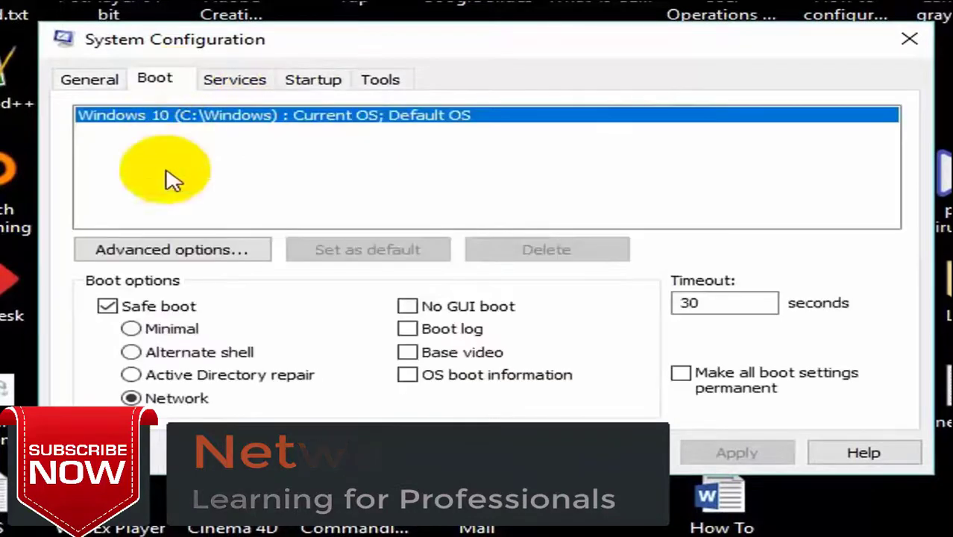
click(135, 308)
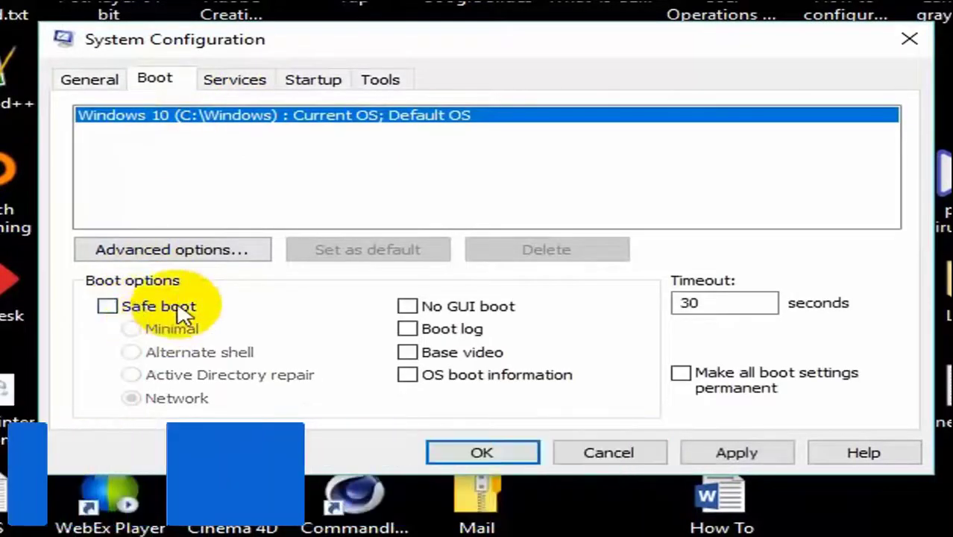
click(754, 454)
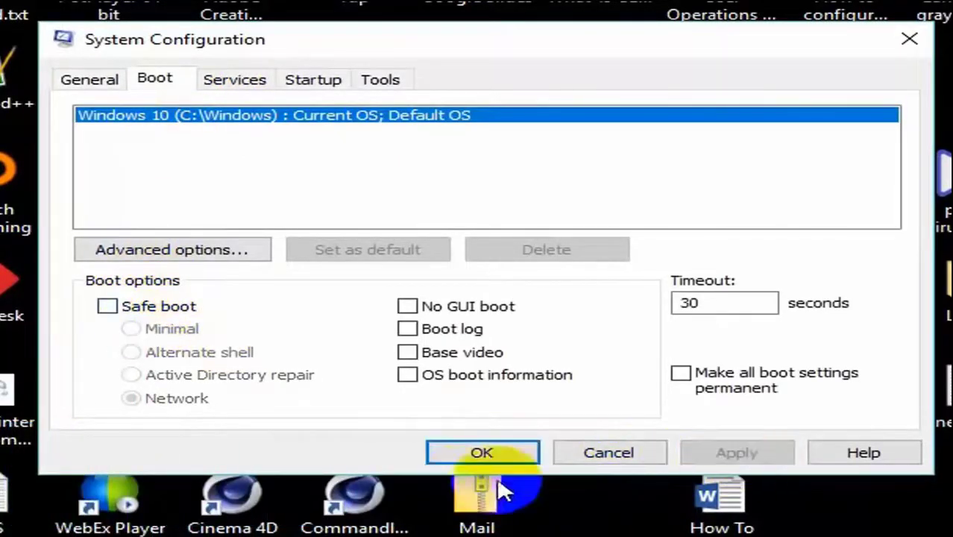
click(482, 452)
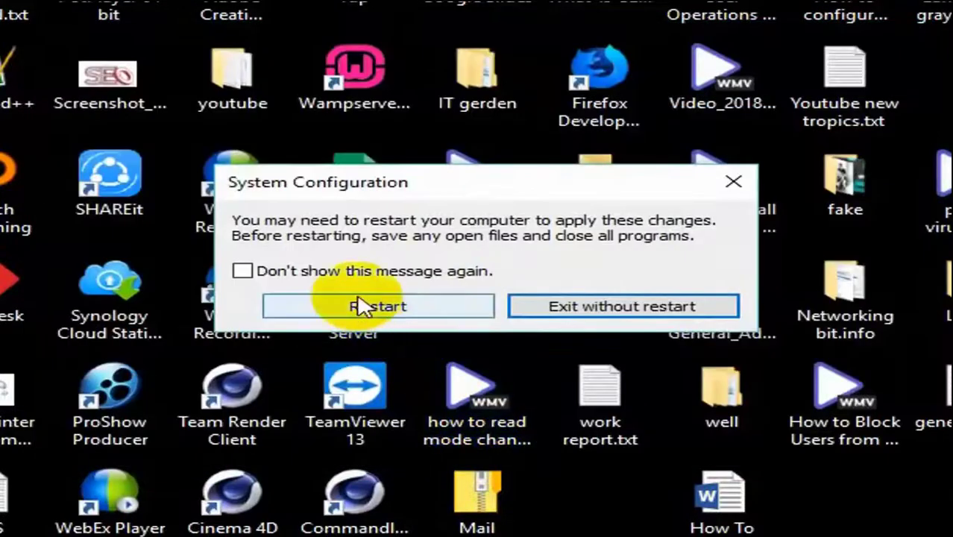
click(399, 313)
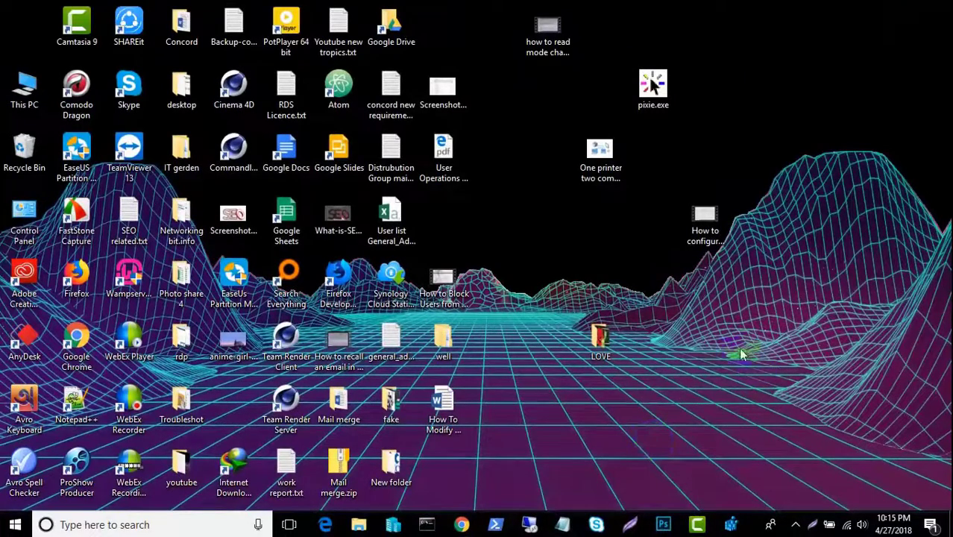
Refresh the desktop using its right-click menu
right_click(699, 320)
click(740, 164)
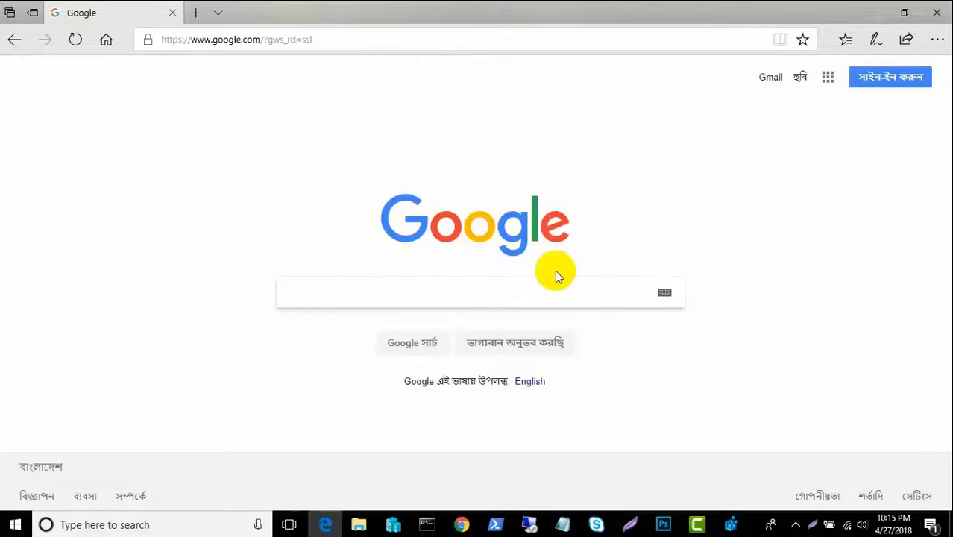
Go to youtube.com in Edge to check that sites load without a proxy error
click(368, 43)
text(y)
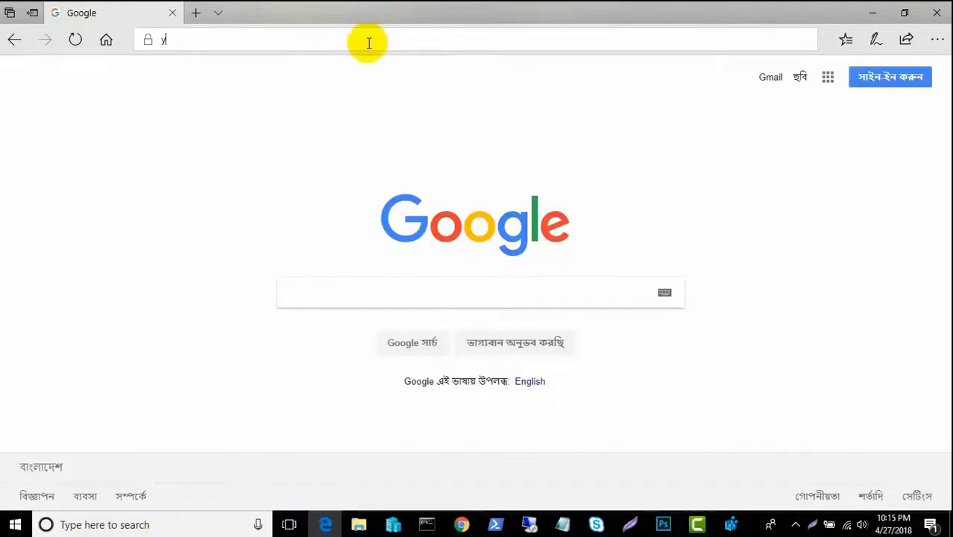
text(outube.com)
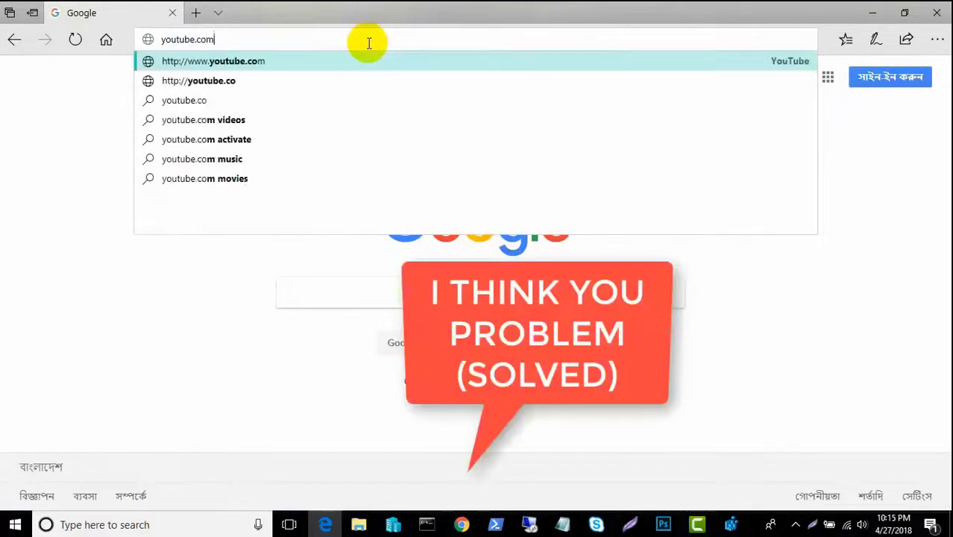
key(Return)
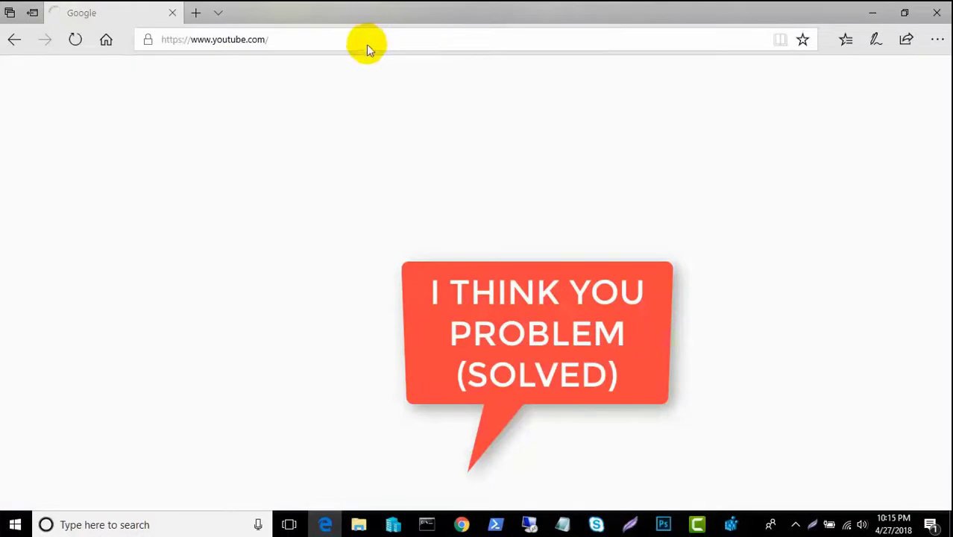